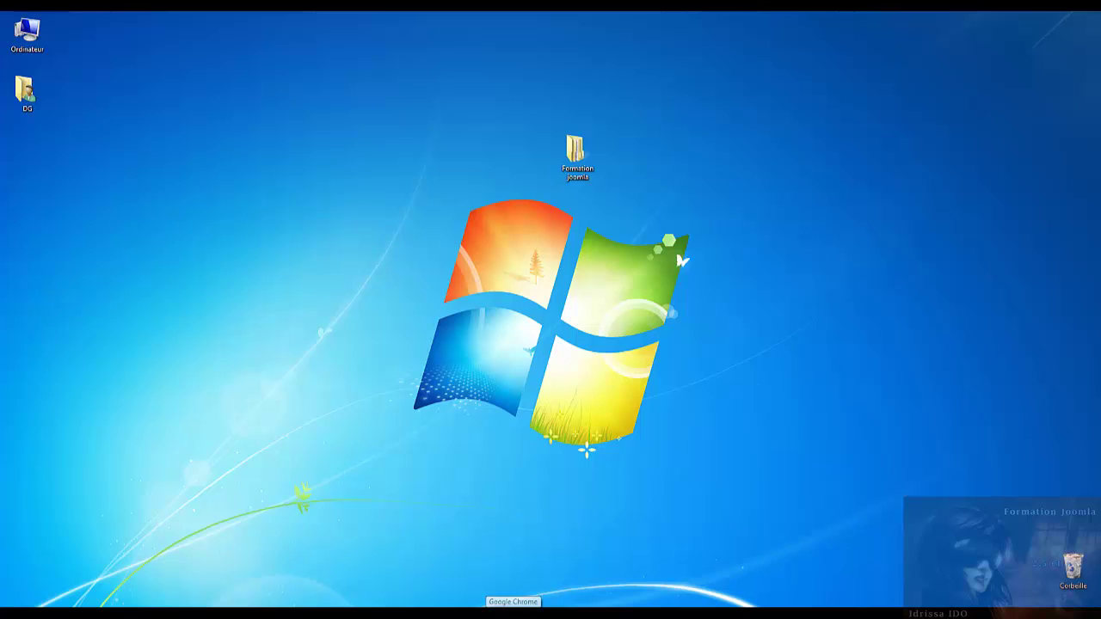
- Launch Google Chrome from the Windows 7 taskbar
left_click(513, 615)
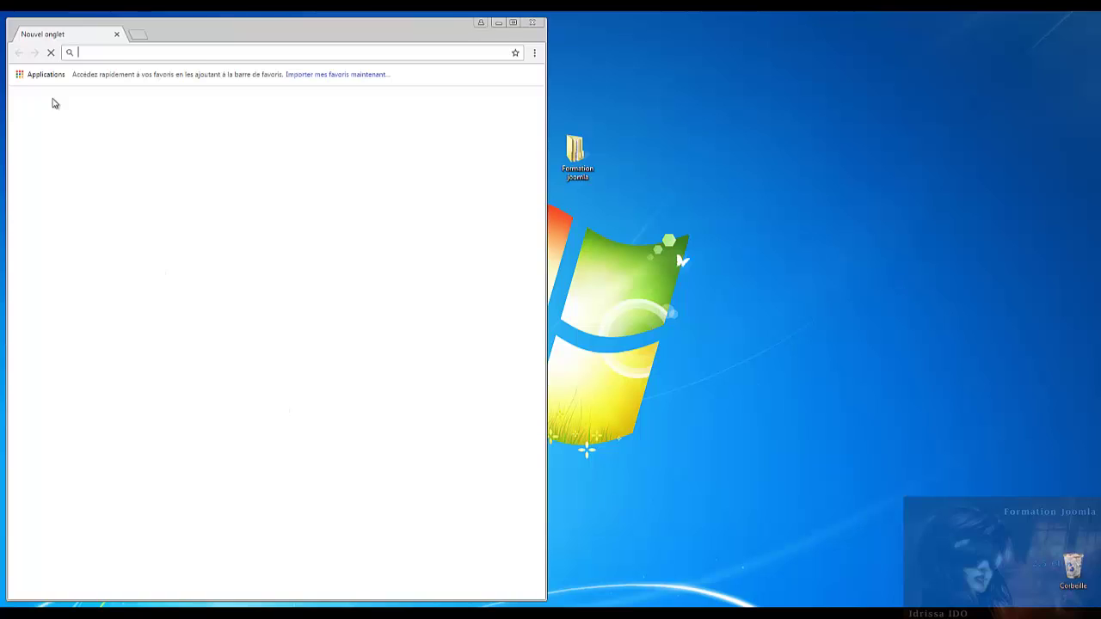
- Maximize Chrome, load 127.0.0.1 and open the siteformation_j3 Joomla installer
left_click(513, 22)
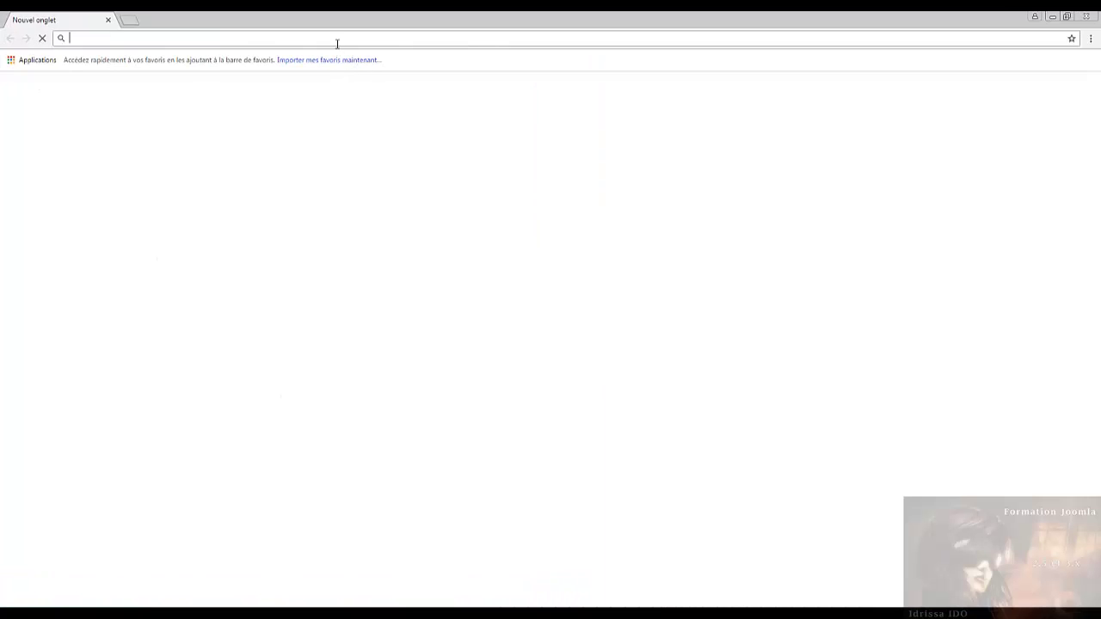
type("127.0.0.1")
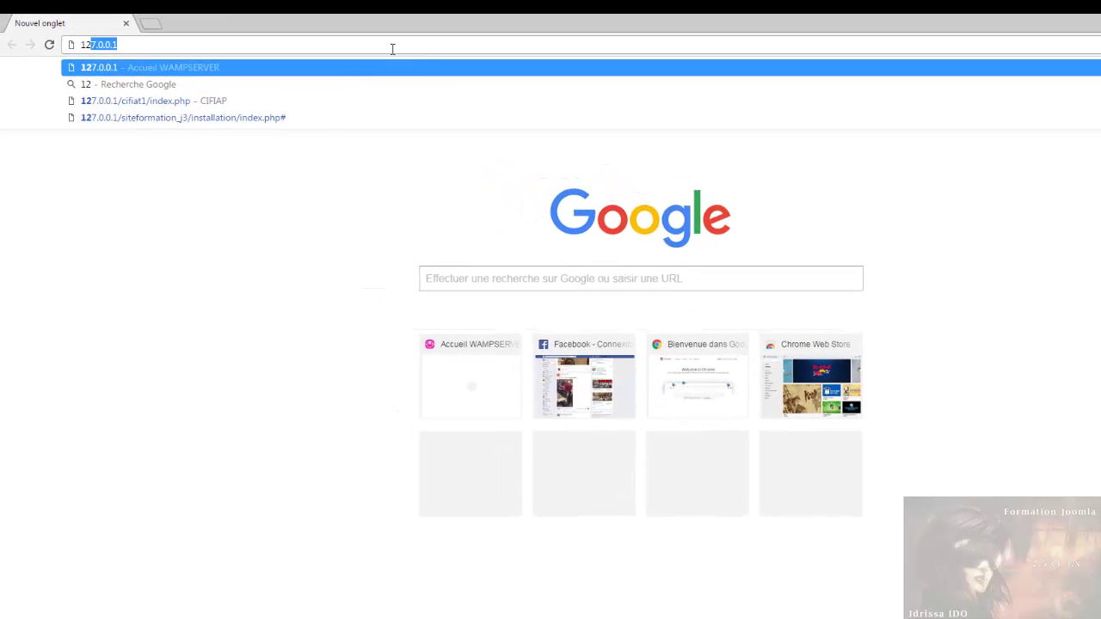
key("Return")
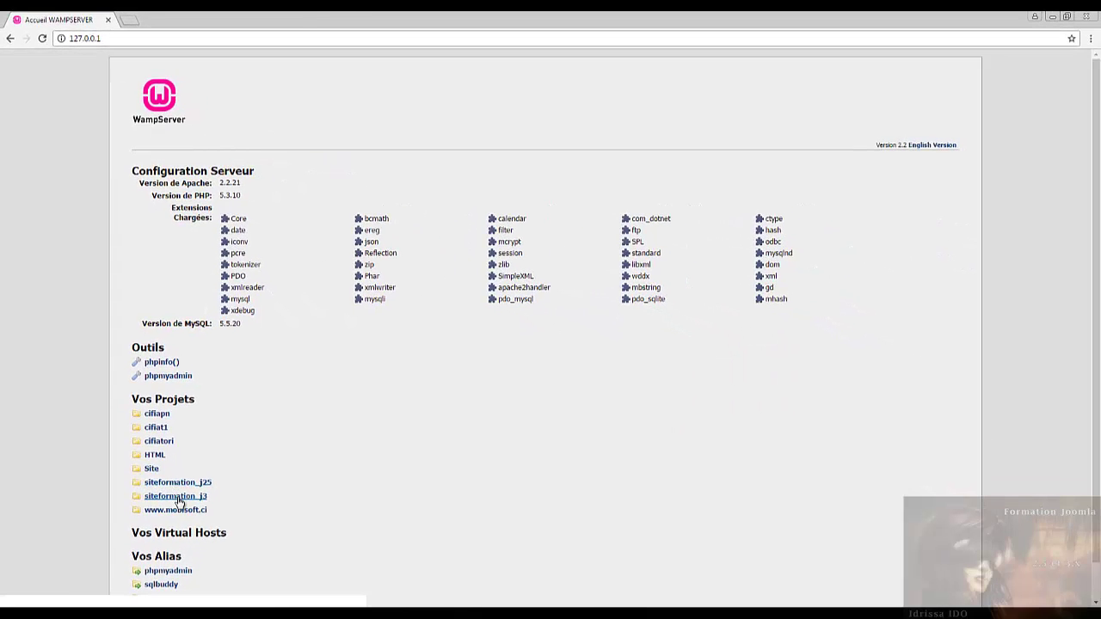
left_click(177, 497)
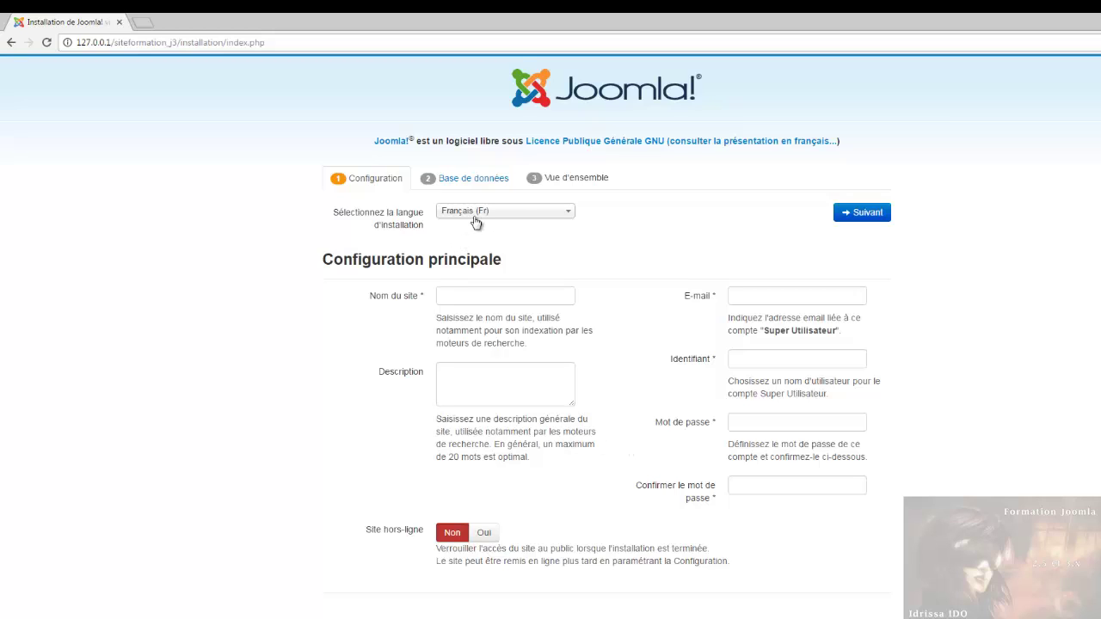
- Set the site name to siteform3 and fill the Super User e-mail from a saved suggestion
left_click(476, 294)
type("sitef")
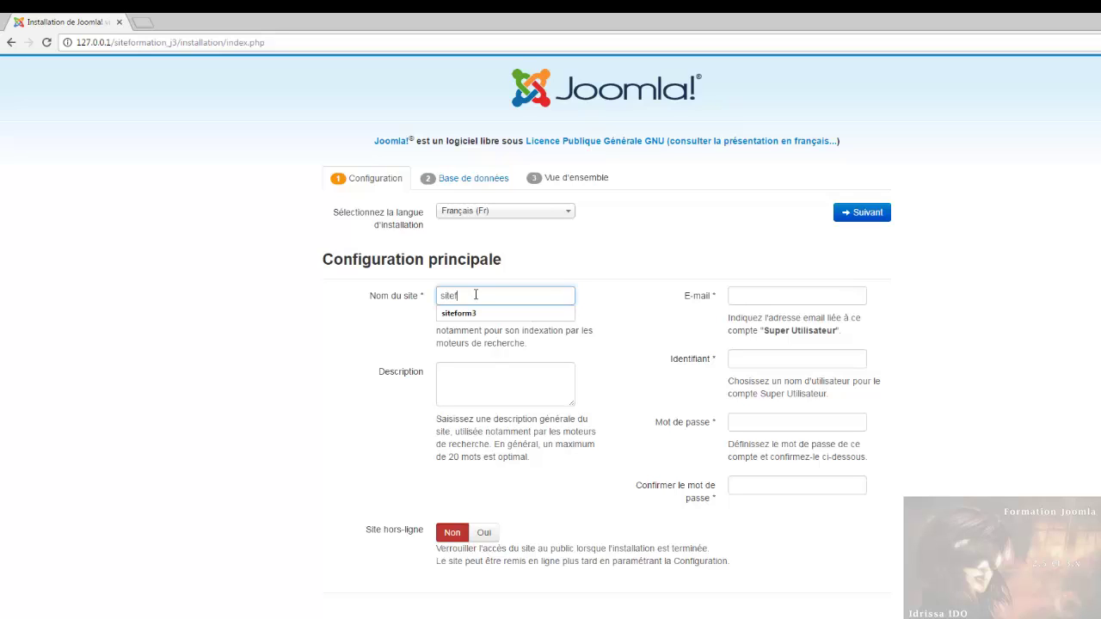
type("orm3")
left_click(548, 317)
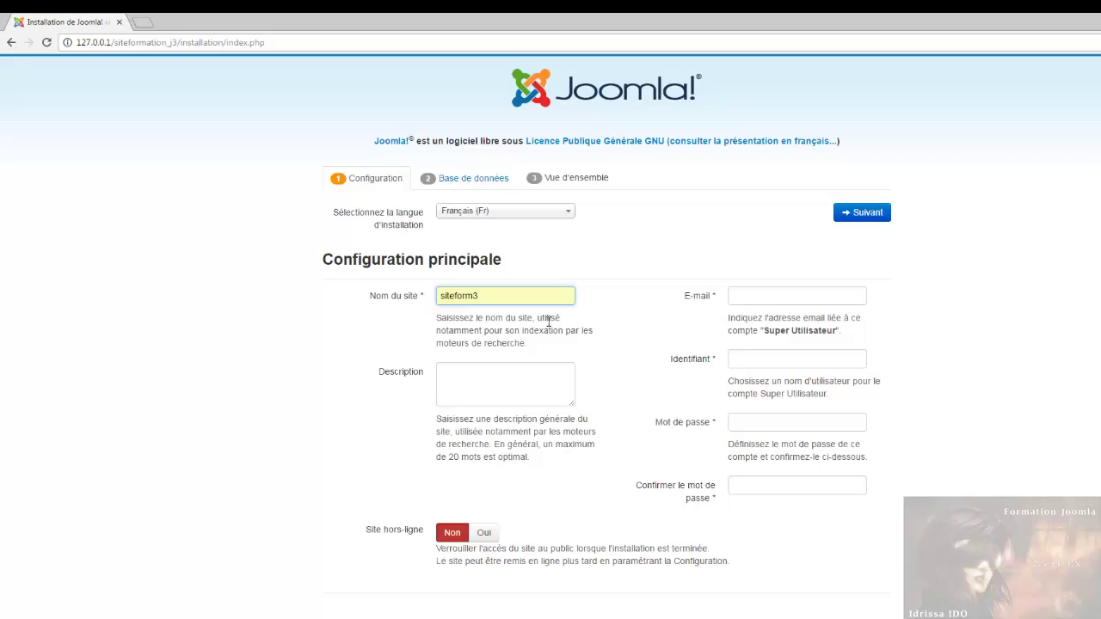
left_click(732, 299)
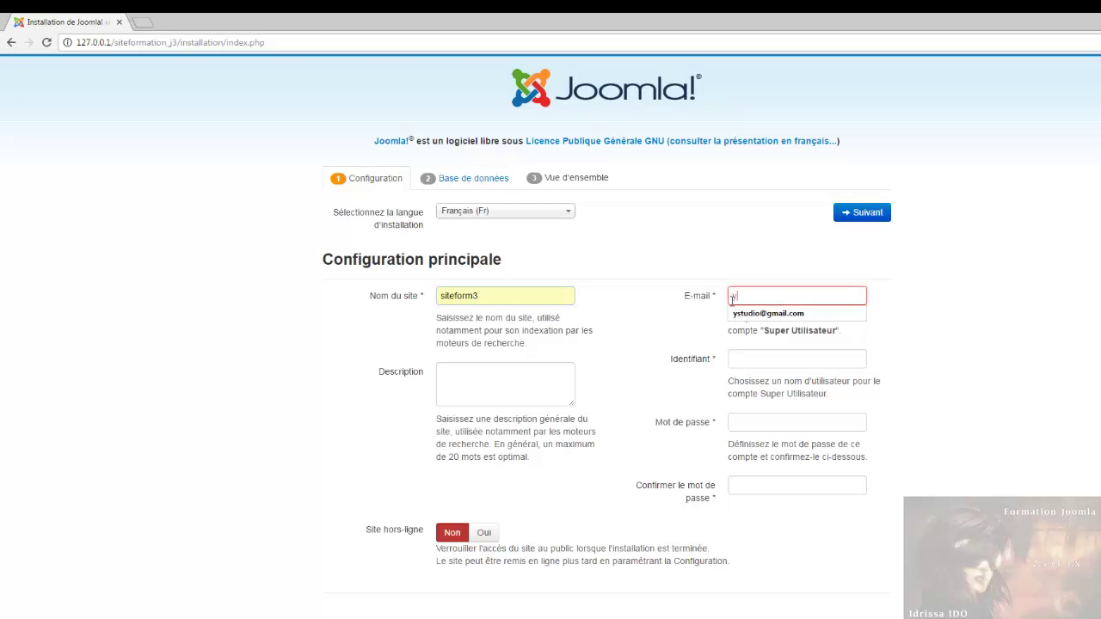
left_click(748, 315)
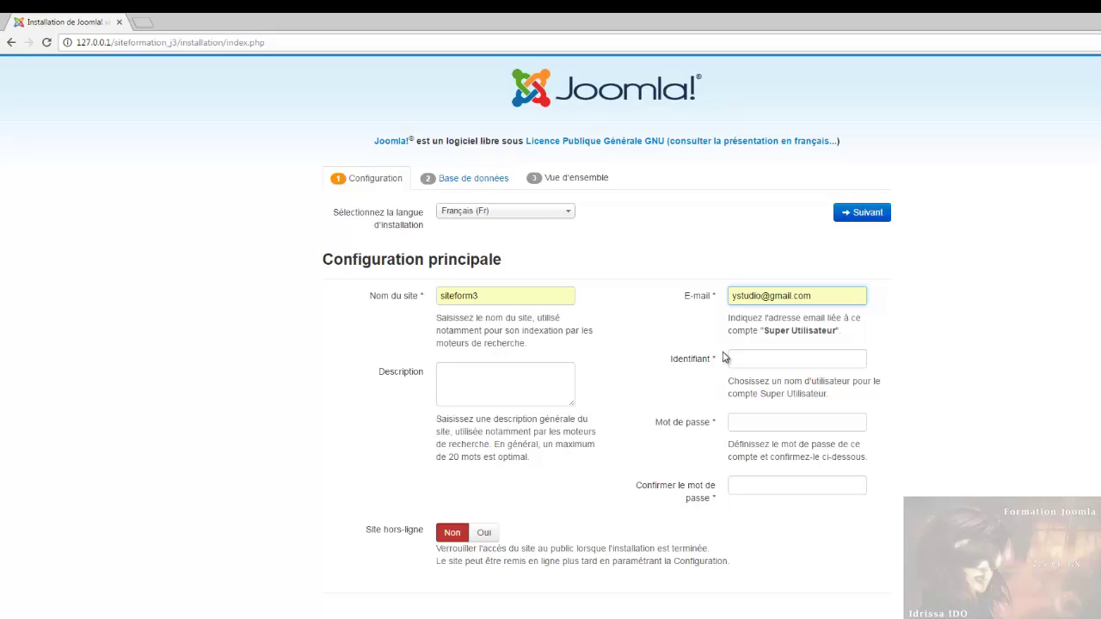
- Fill in the Super User login from a suggestion and enter the password and its confirmation
left_click(756, 366)
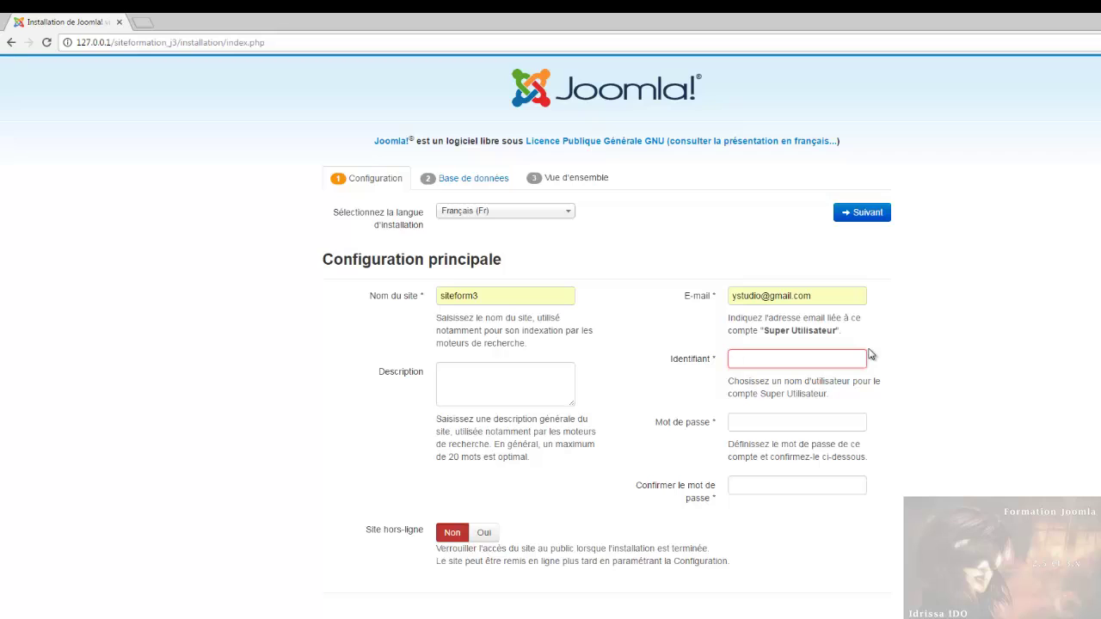
type("ad")
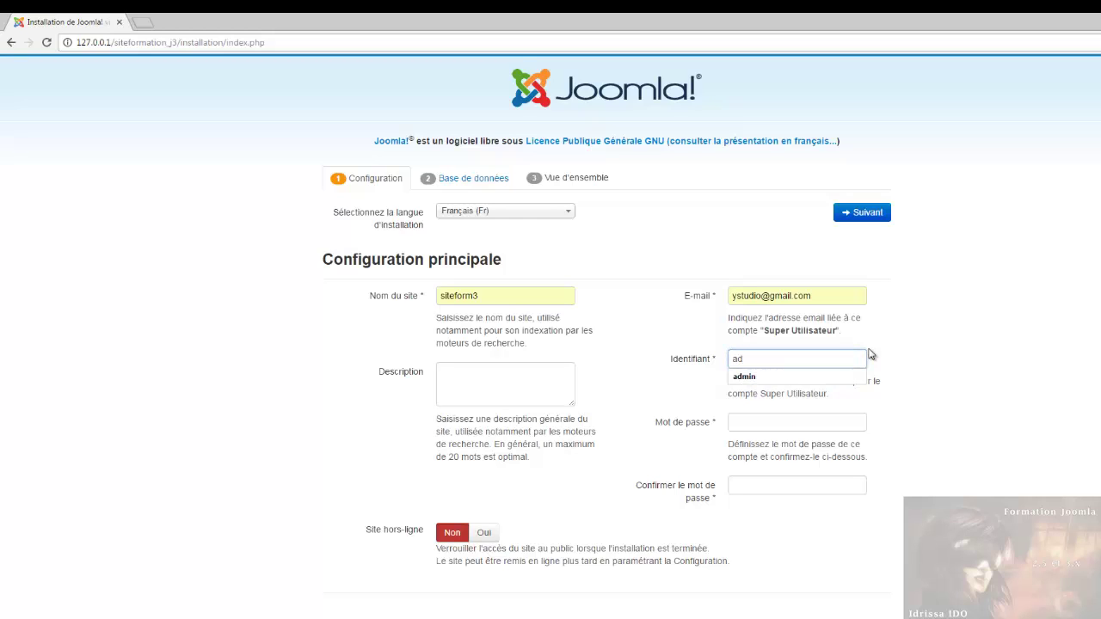
left_click(833, 384)
left_click(823, 421)
type("ad")
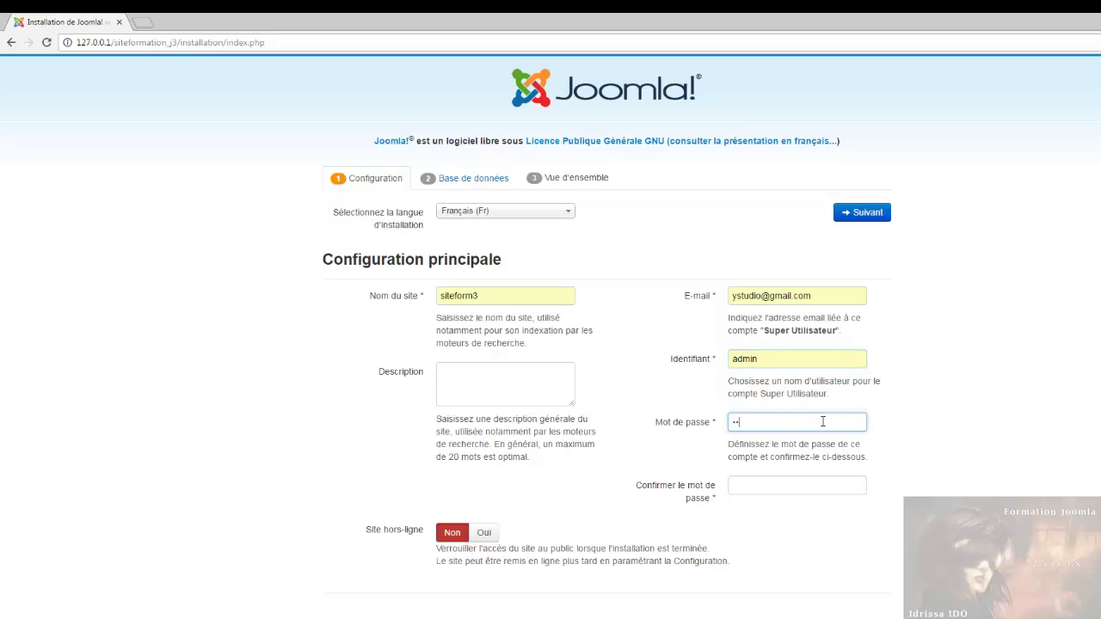
type("min")
left_click(814, 482)
type("ad")
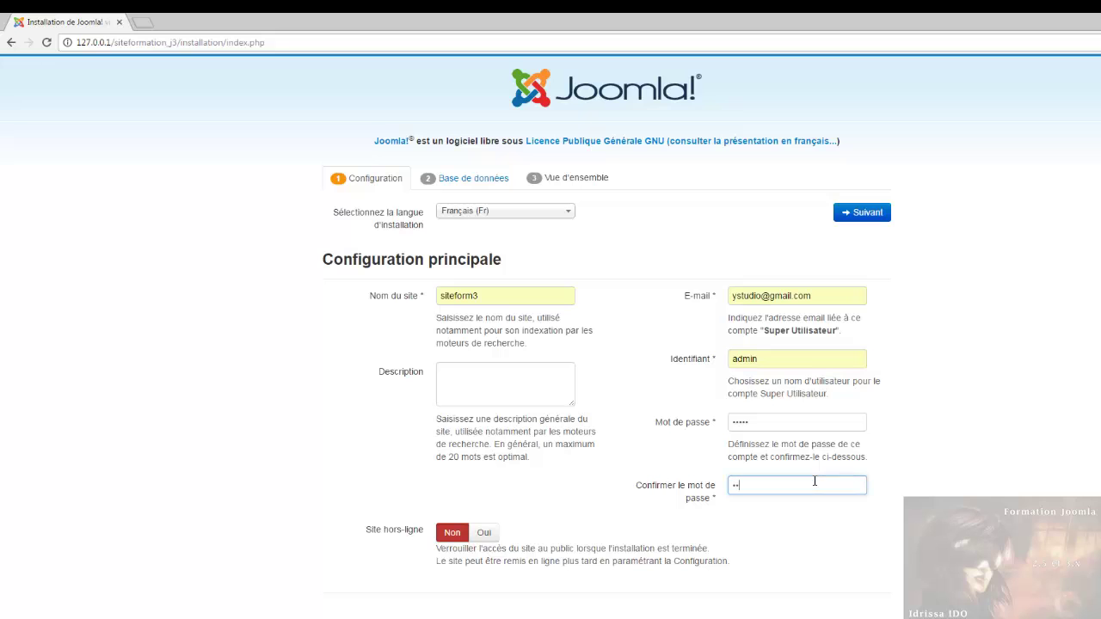
type("min")
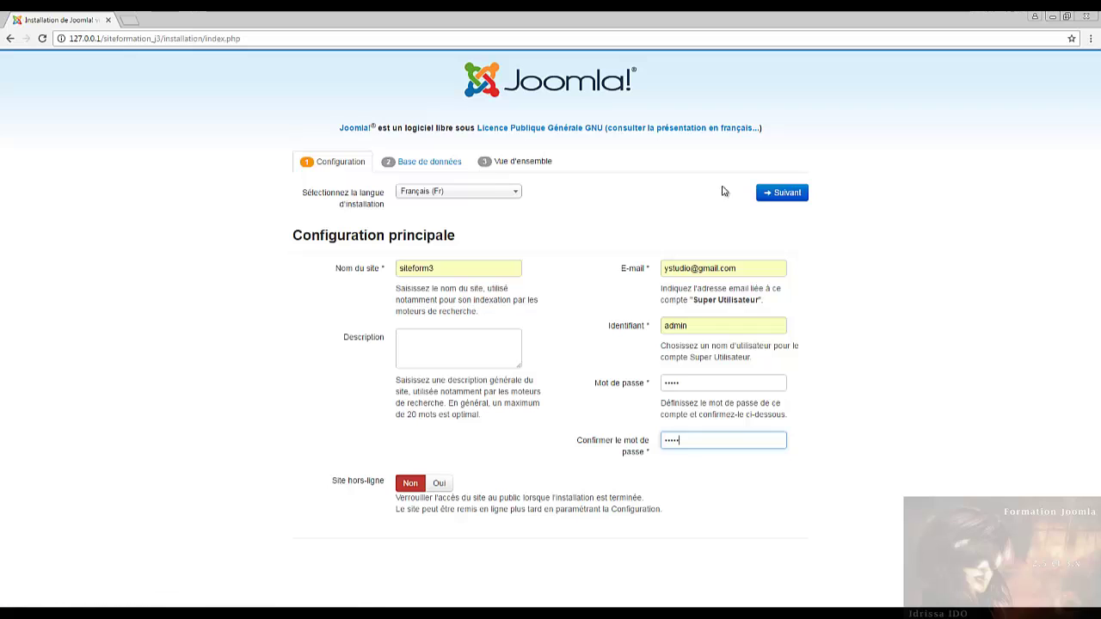
- On the database step, keep server localhost and set the database user to root
left_click(779, 194)
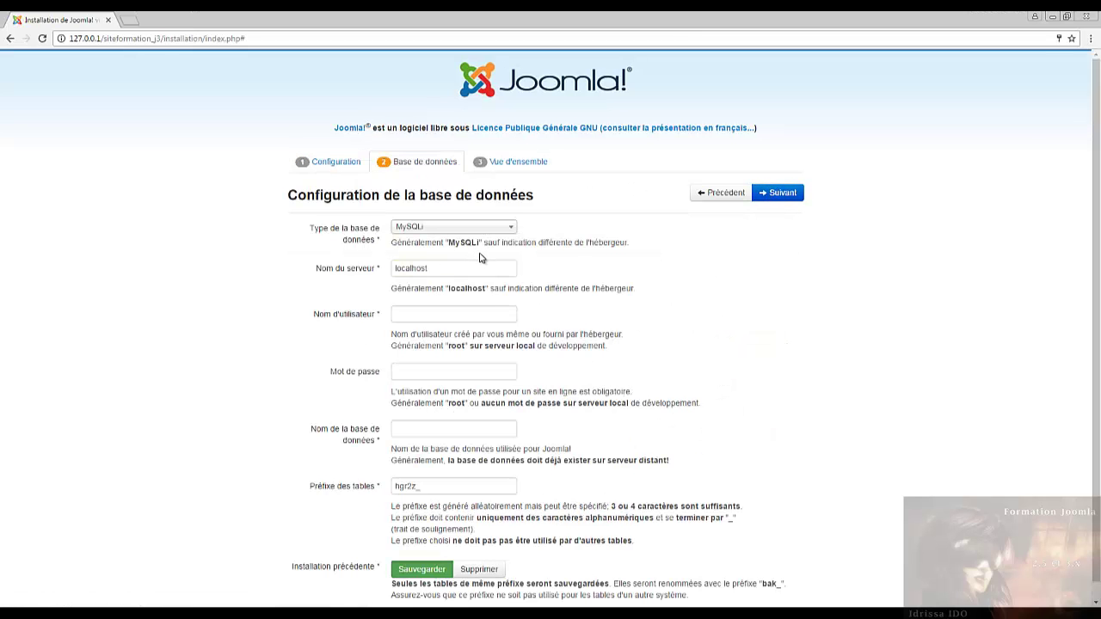
scroll(481, 256, "down", 1)
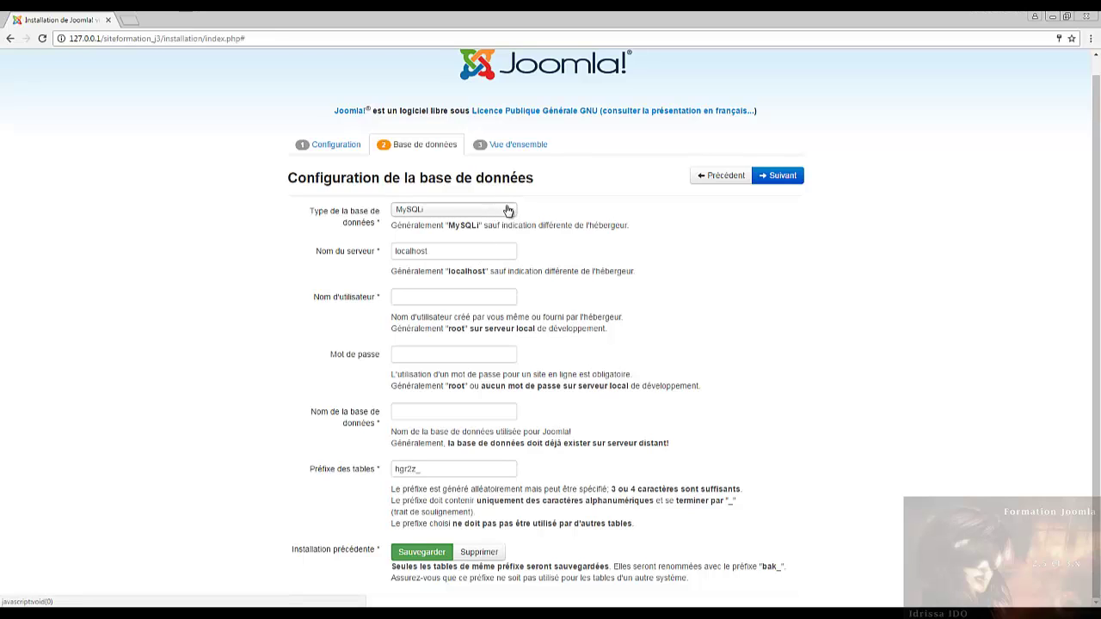
left_click(444, 255)
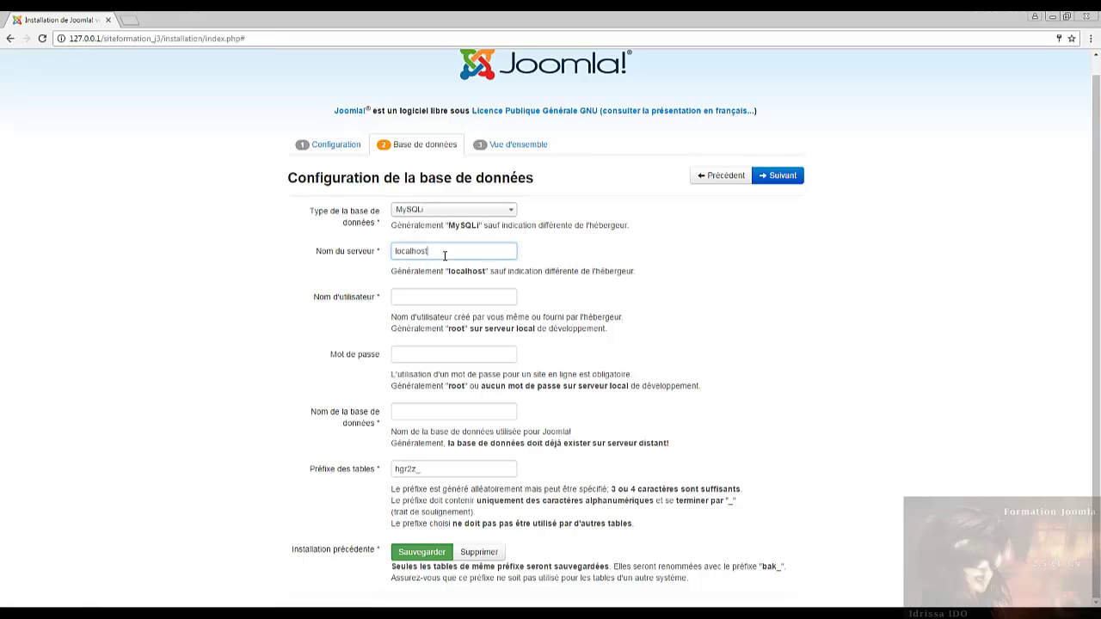
left_click(458, 299)
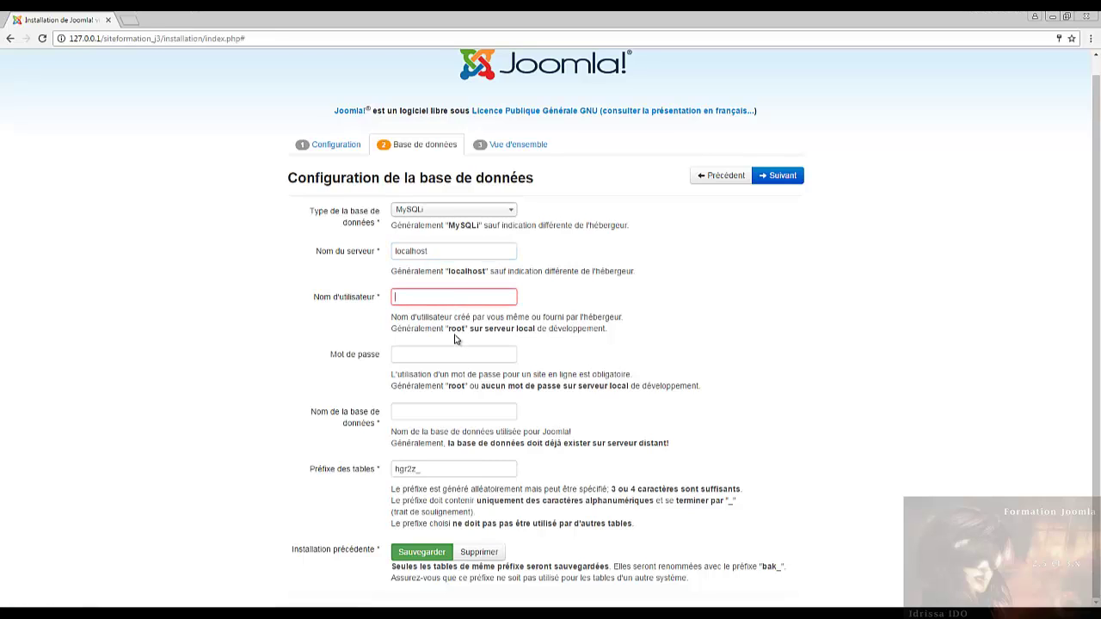
type("root")
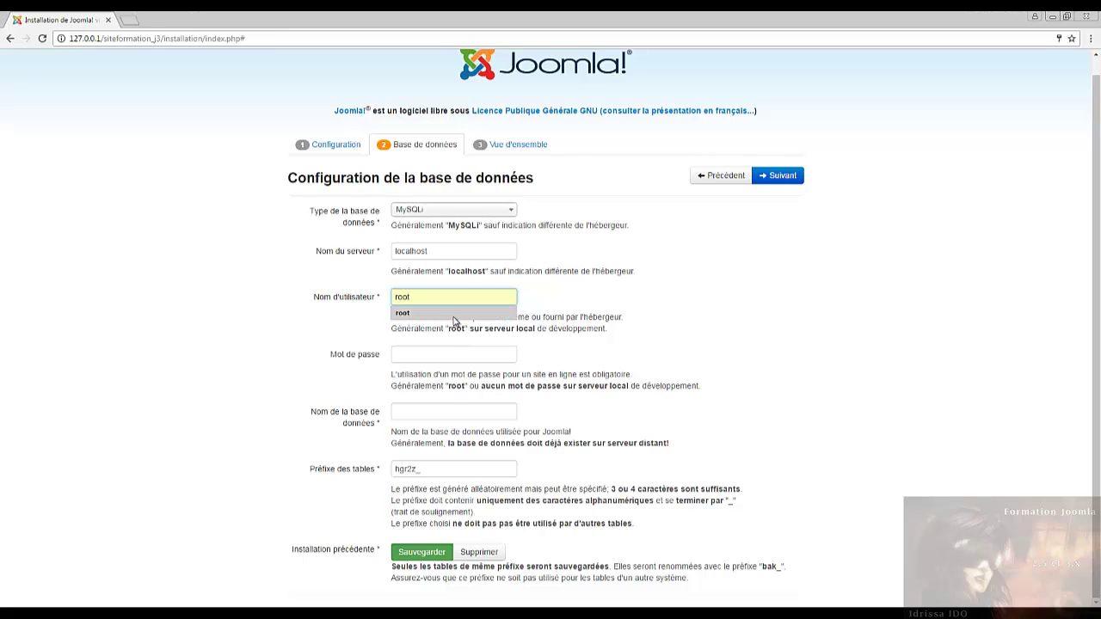
left_click(456, 314)
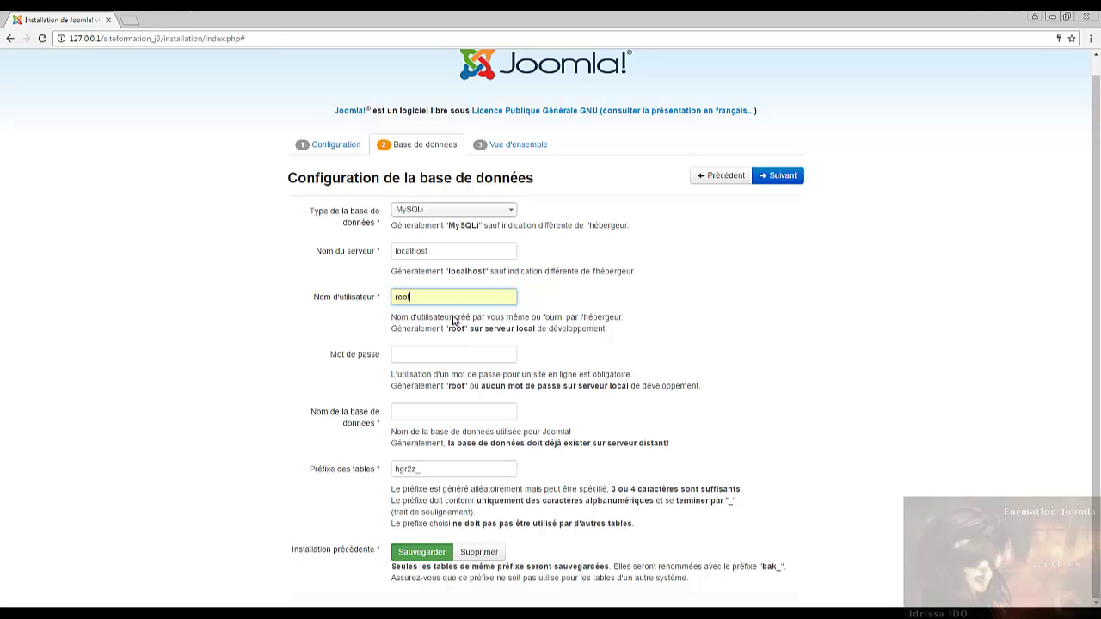
key("Tab")
- Name the database bdform3 and replace the table prefix with form3_
left_click(447, 411)
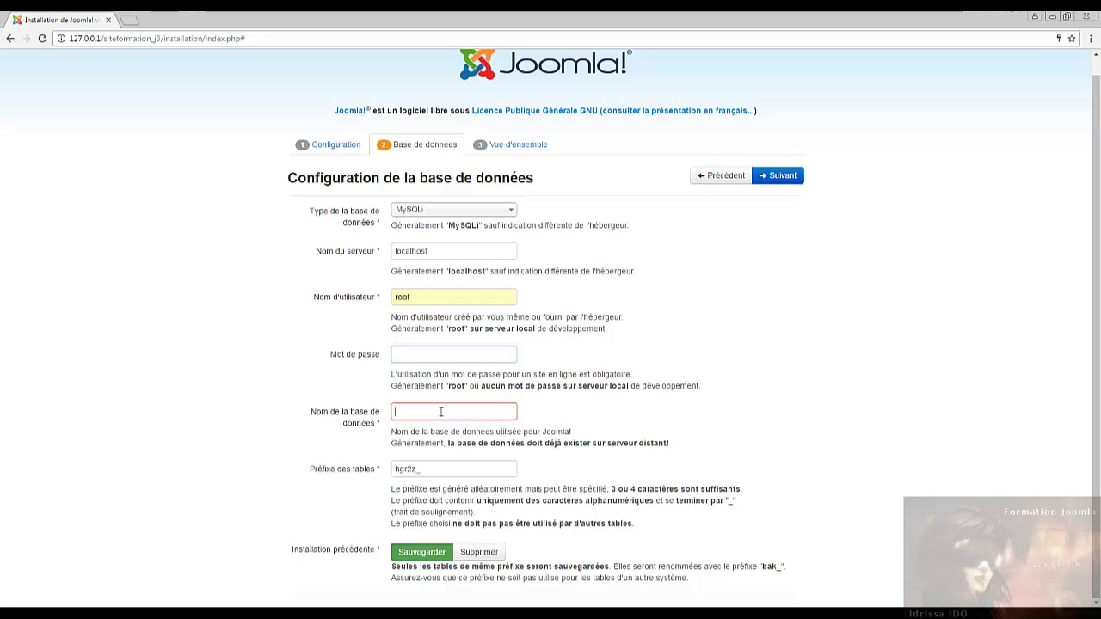
type("b")
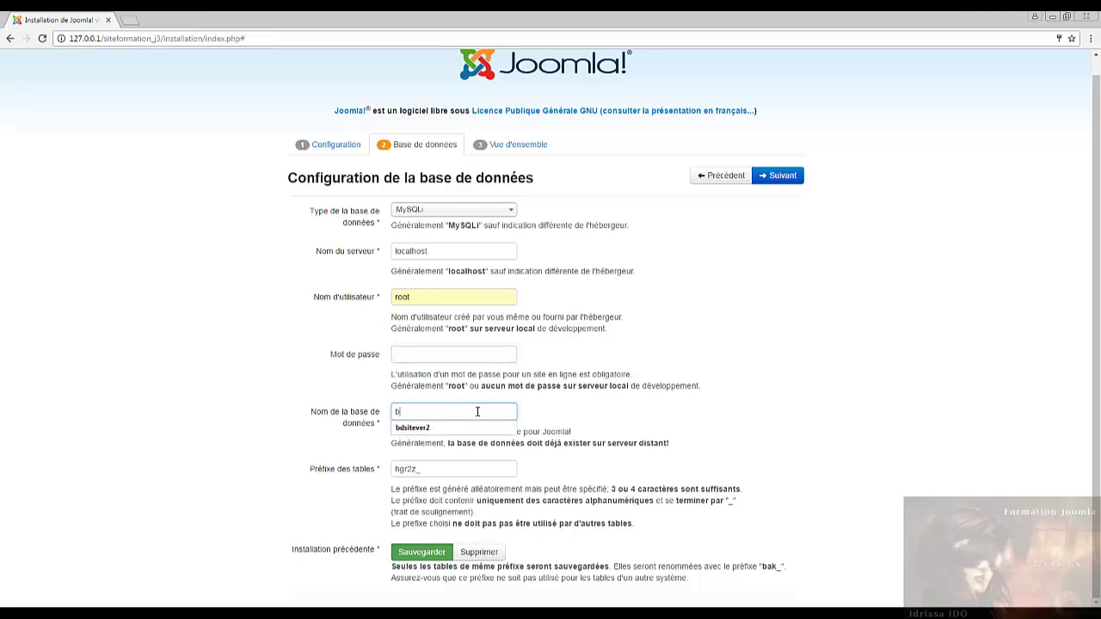
type("dform3")
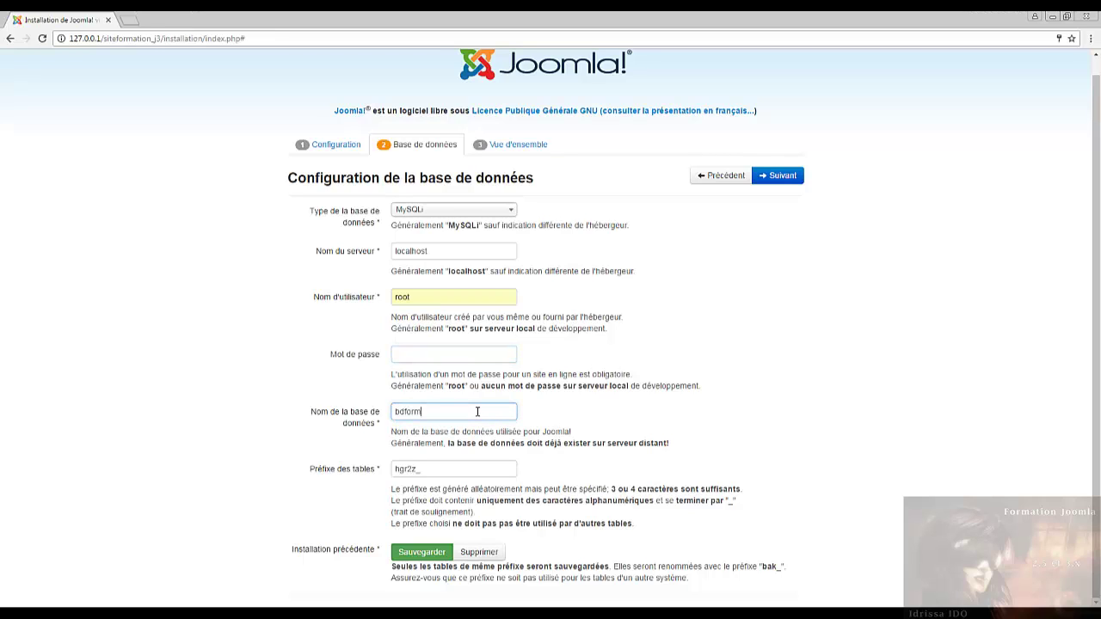
double_click(418, 468)
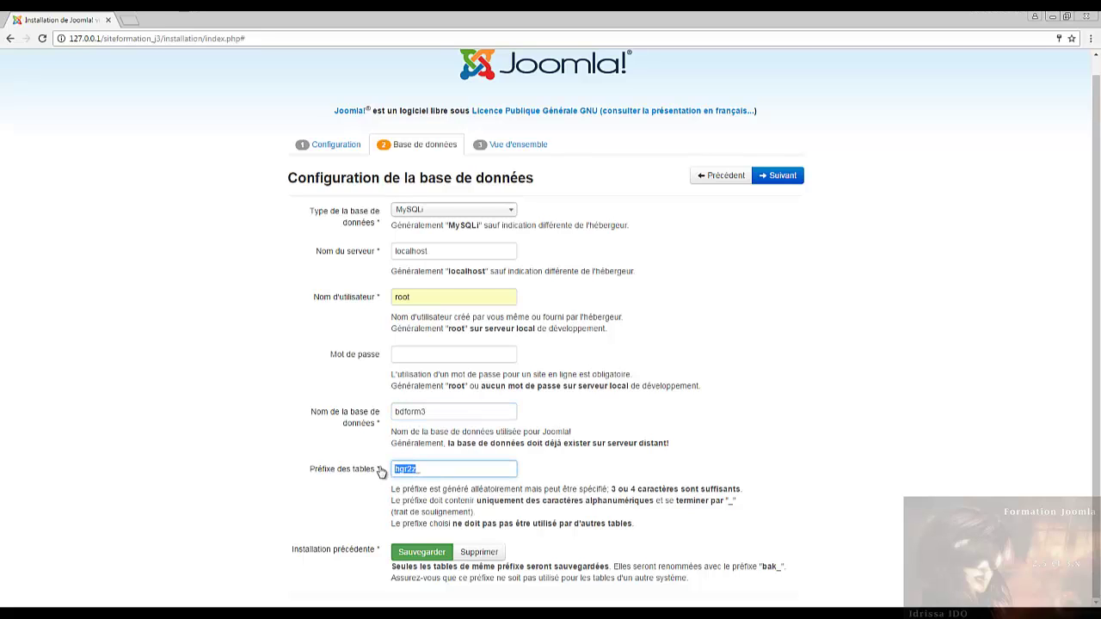
type("form3_")
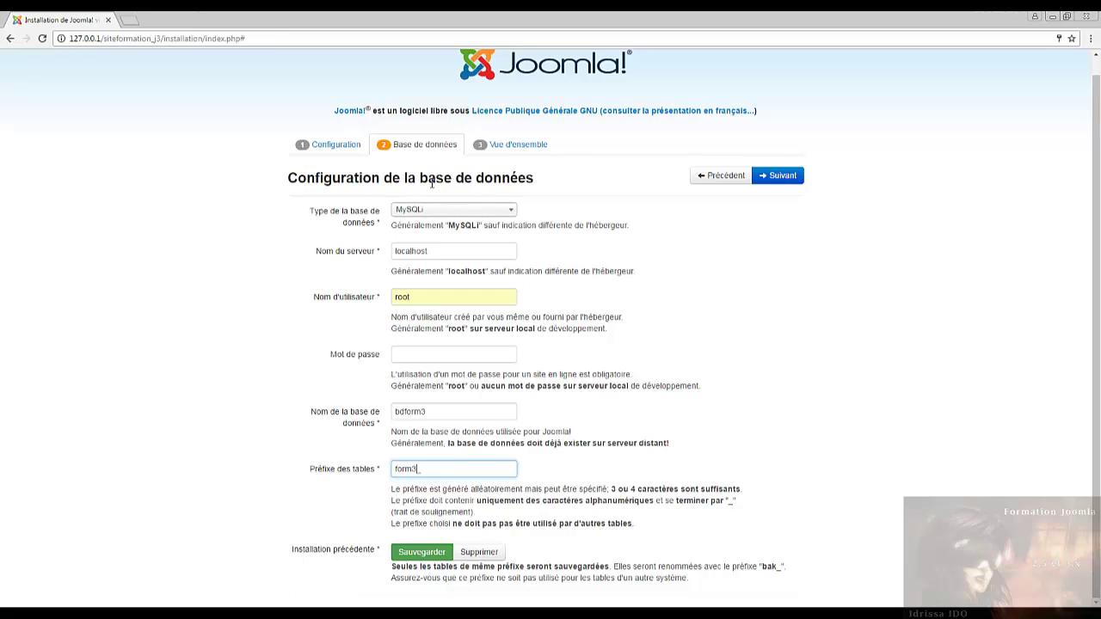
- On the Finalisation step, choose 'Simple page d'accueil, en anglais' as the site type
left_click(779, 175)
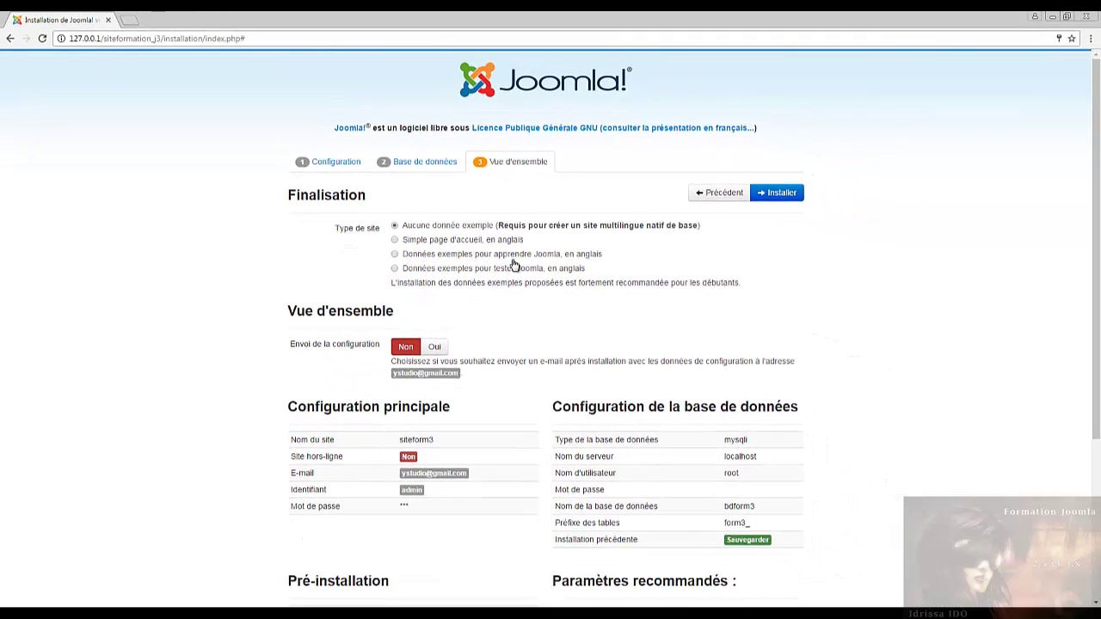
mouse_move(591, 266)
mouse_move(536, 276)
left_click(395, 240)
- Review the installation overview and launch the Joomla installation
scroll(653, 387, "down", 2)
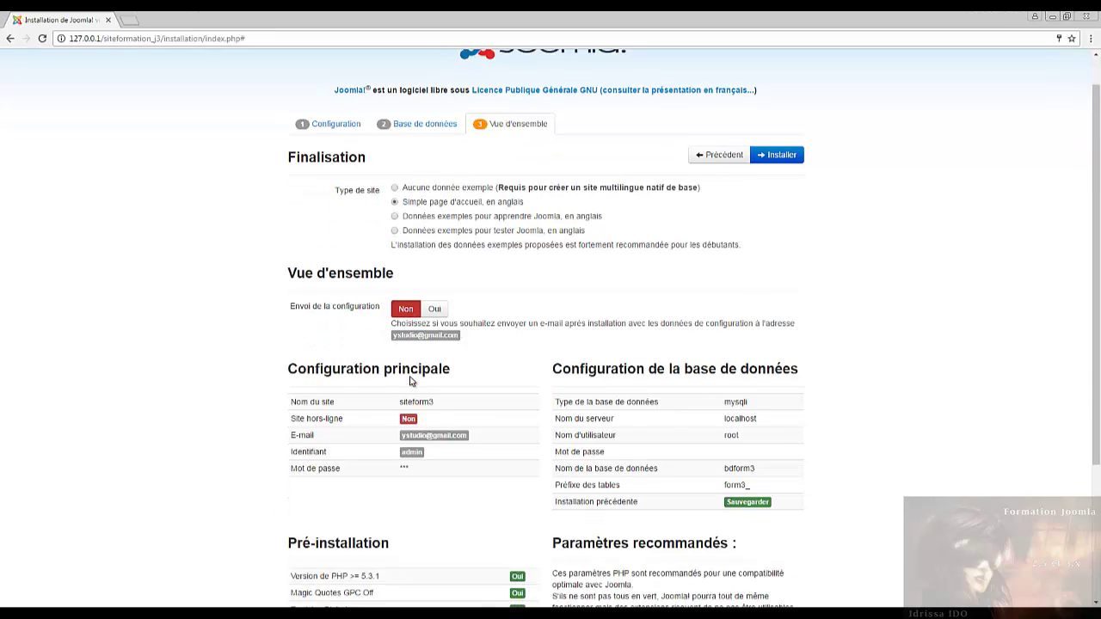
scroll(654, 387, "down", 2)
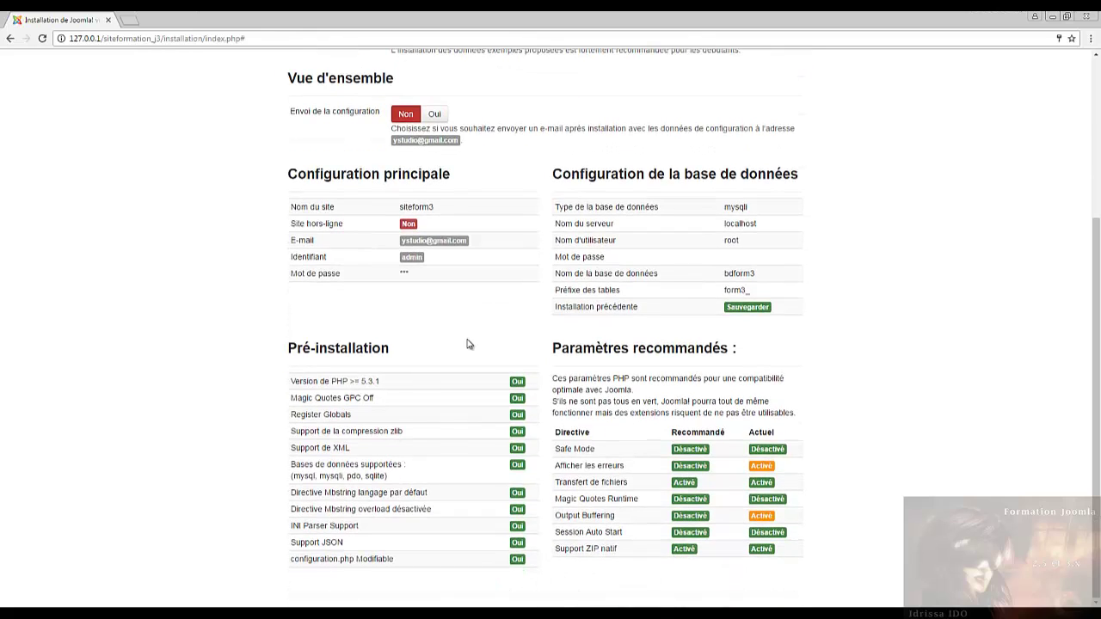
scroll(480, 318, "up", 1)
scroll(480, 317, "up", 1)
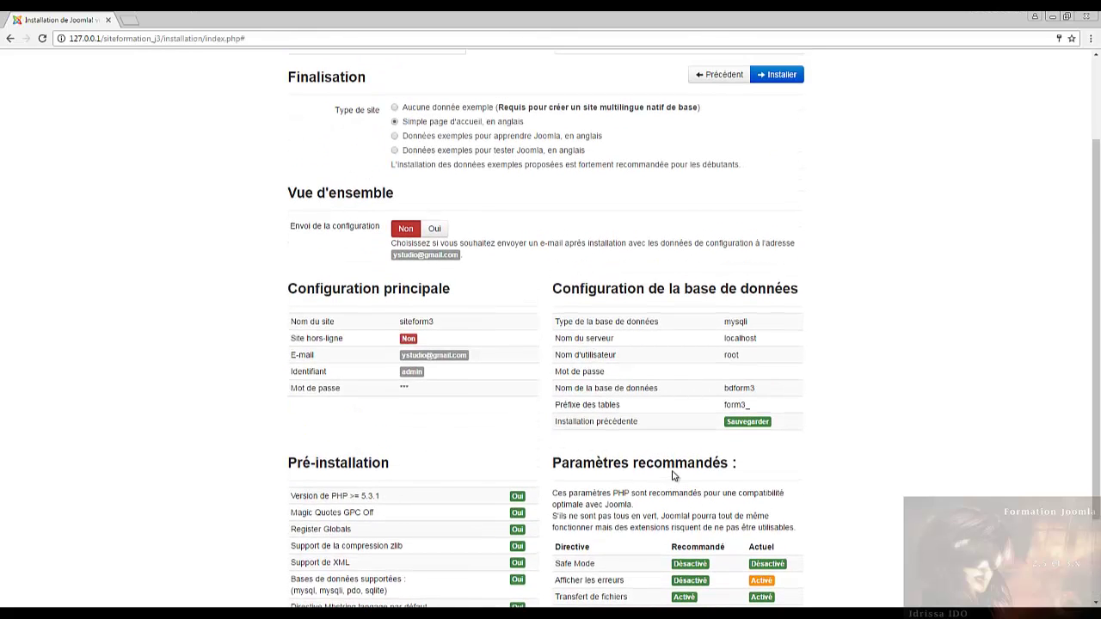
scroll(676, 473, "up", 2)
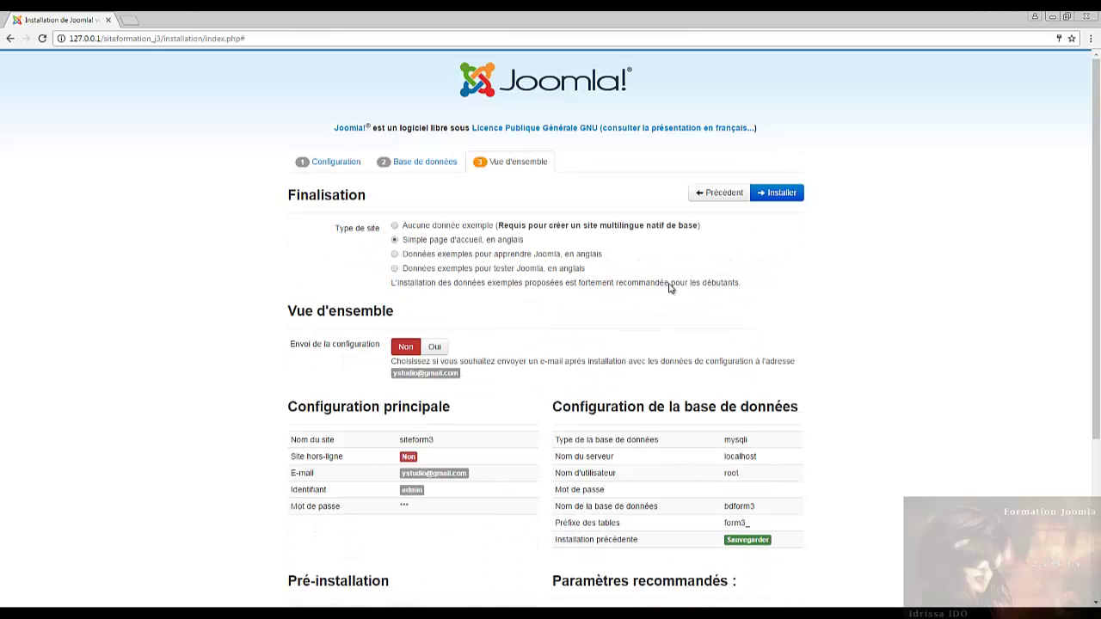
left_click(771, 194)
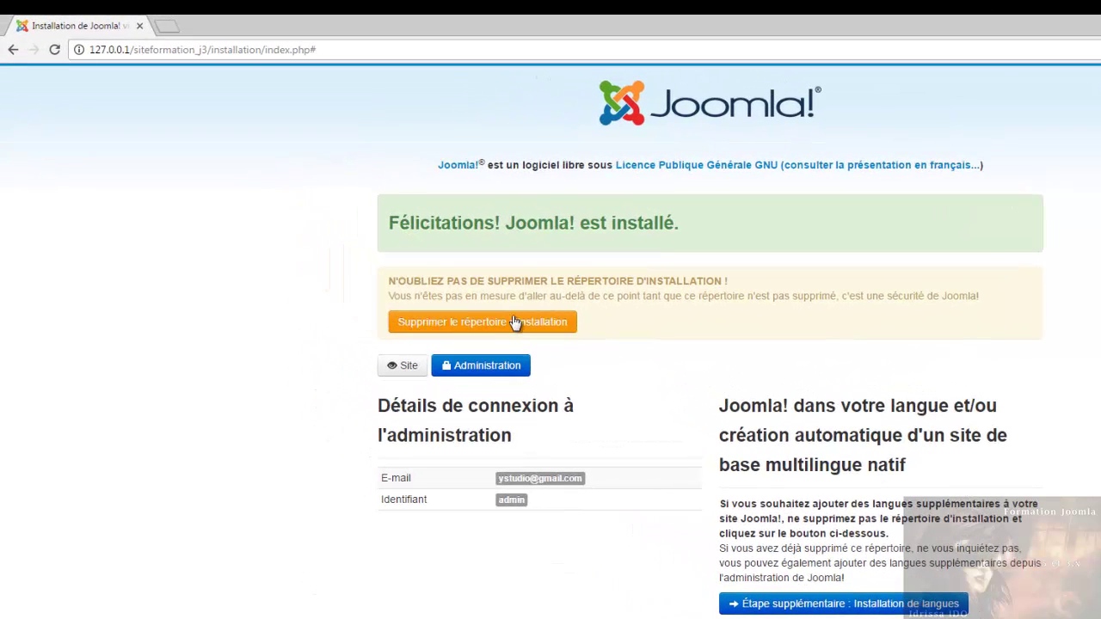
- Delete the installation folder from the congratulations page
left_click(514, 322)
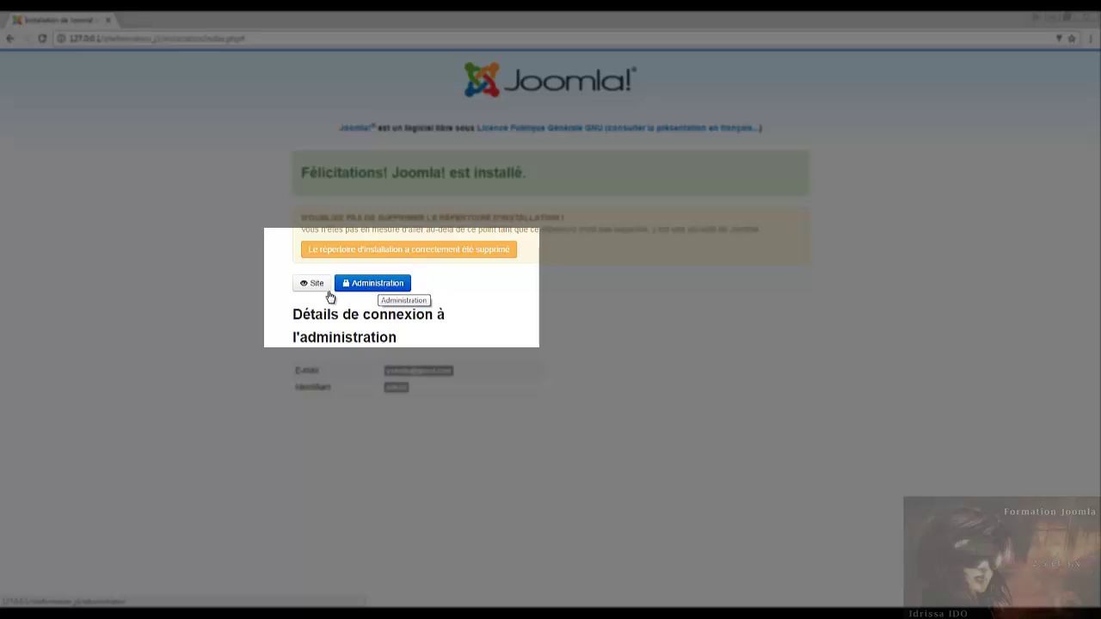
- Open the front-end site in a new tab and the administrator login page, then view the site tab
right_click(319, 287)
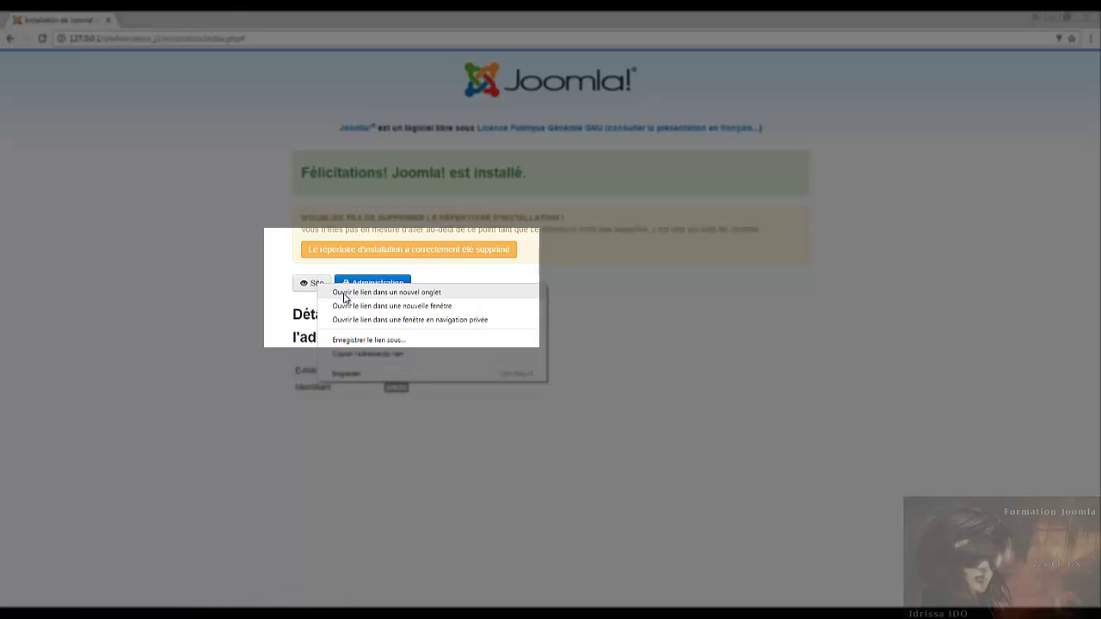
left_click(345, 293)
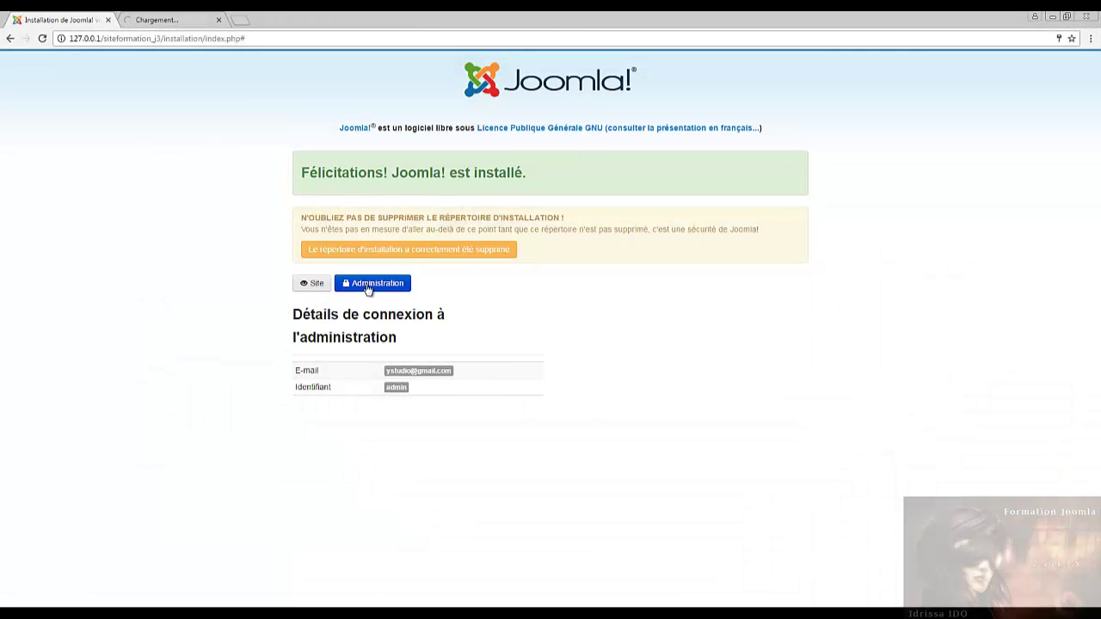
left_click(368, 287)
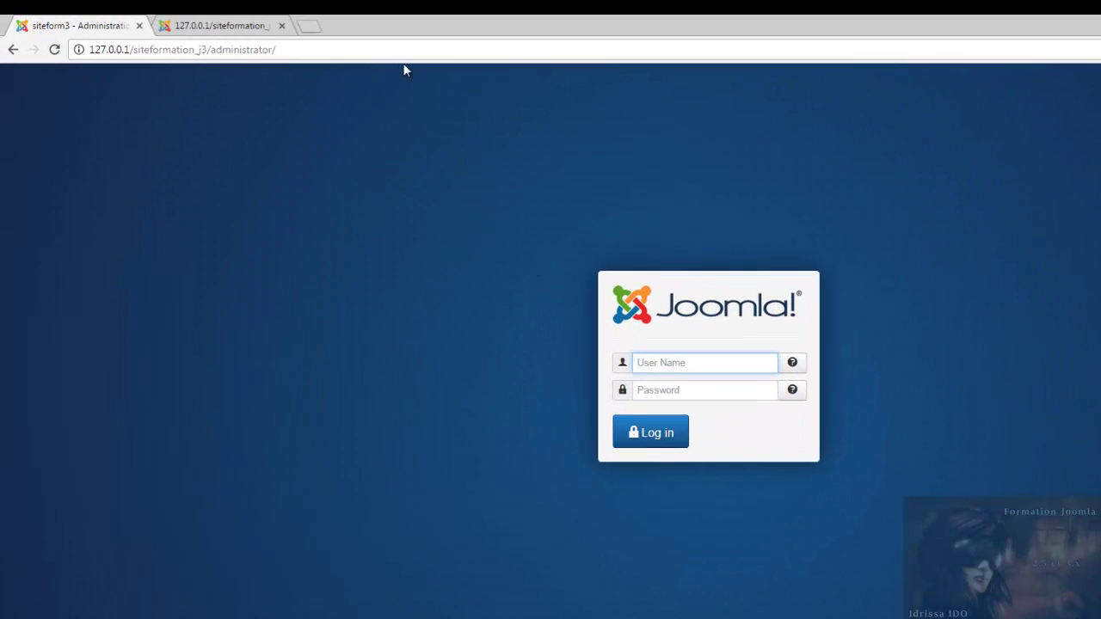
left_click(246, 28)
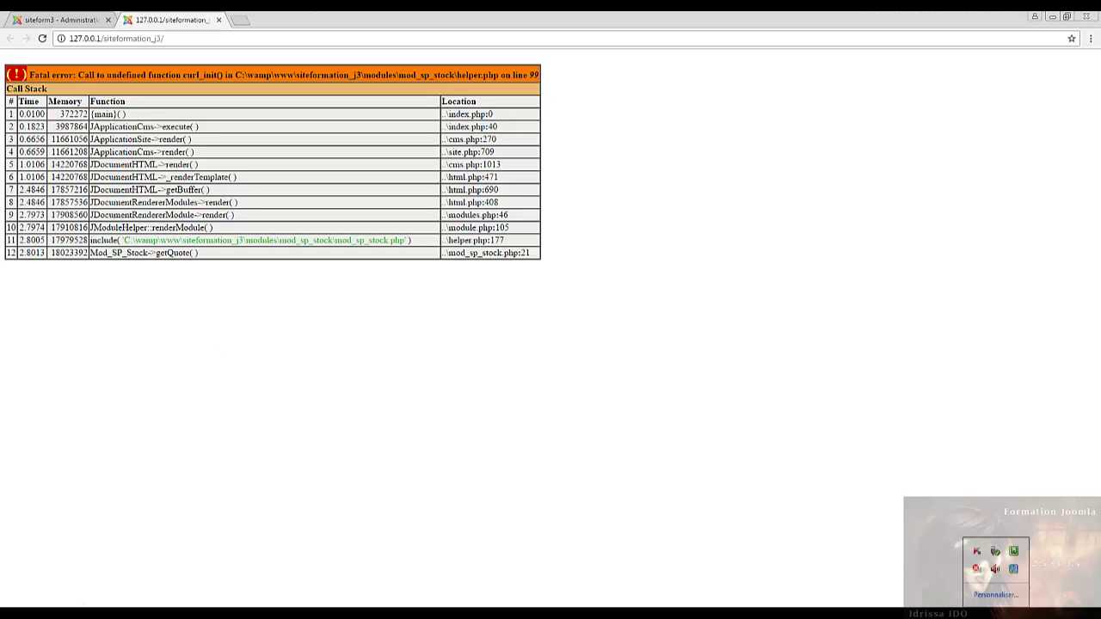
- Open the siteformation_j3 modules folder via the WampServer www directory
left_click(1015, 553)
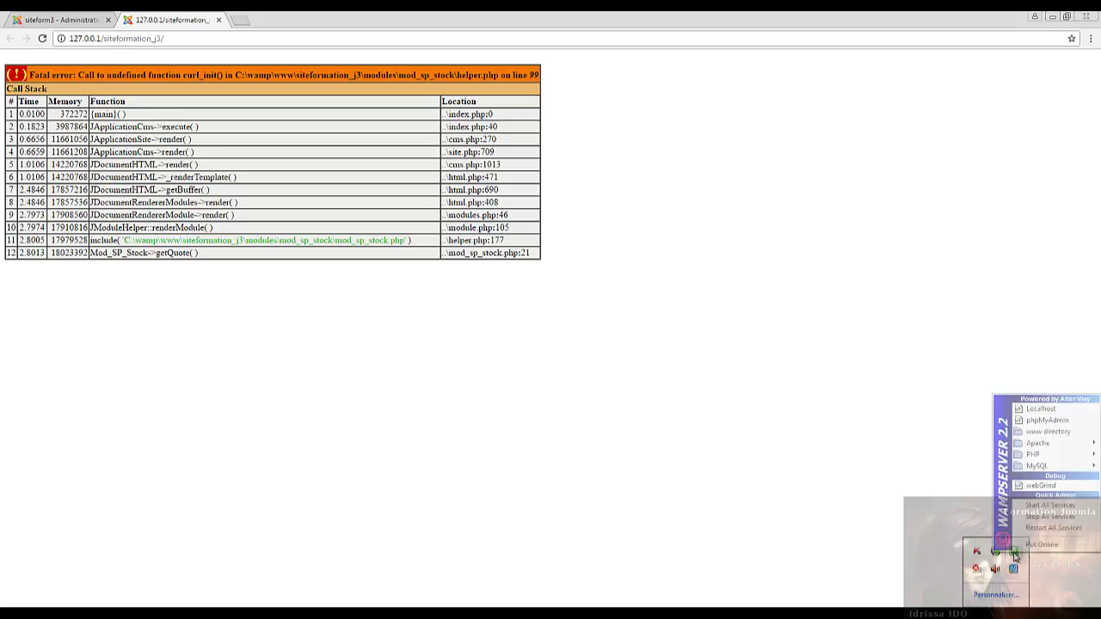
left_click(1046, 431)
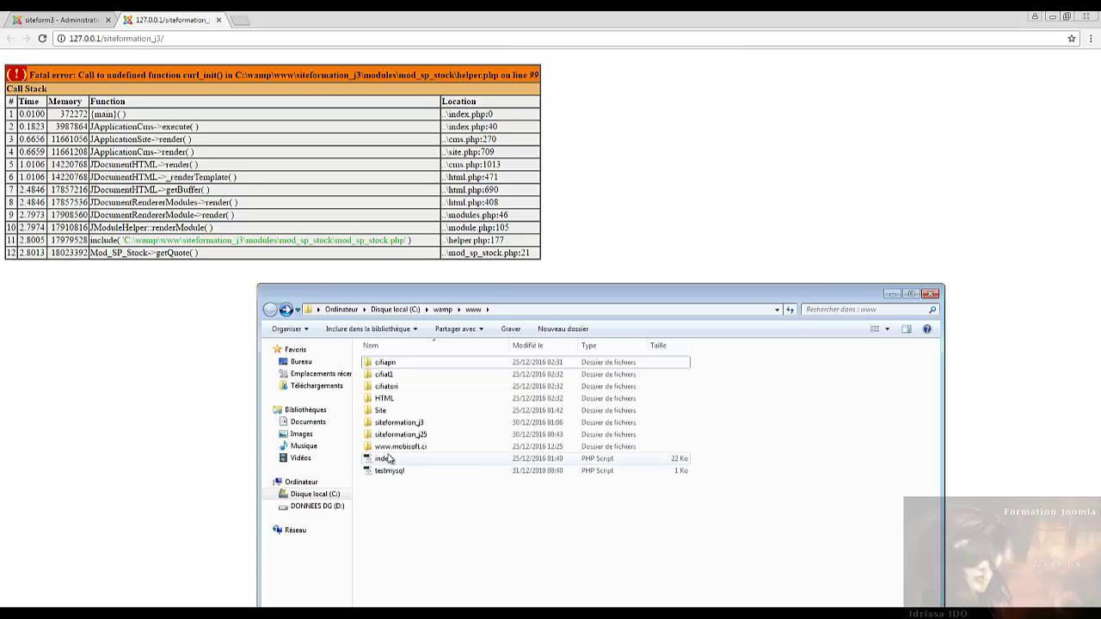
double_click(401, 424)
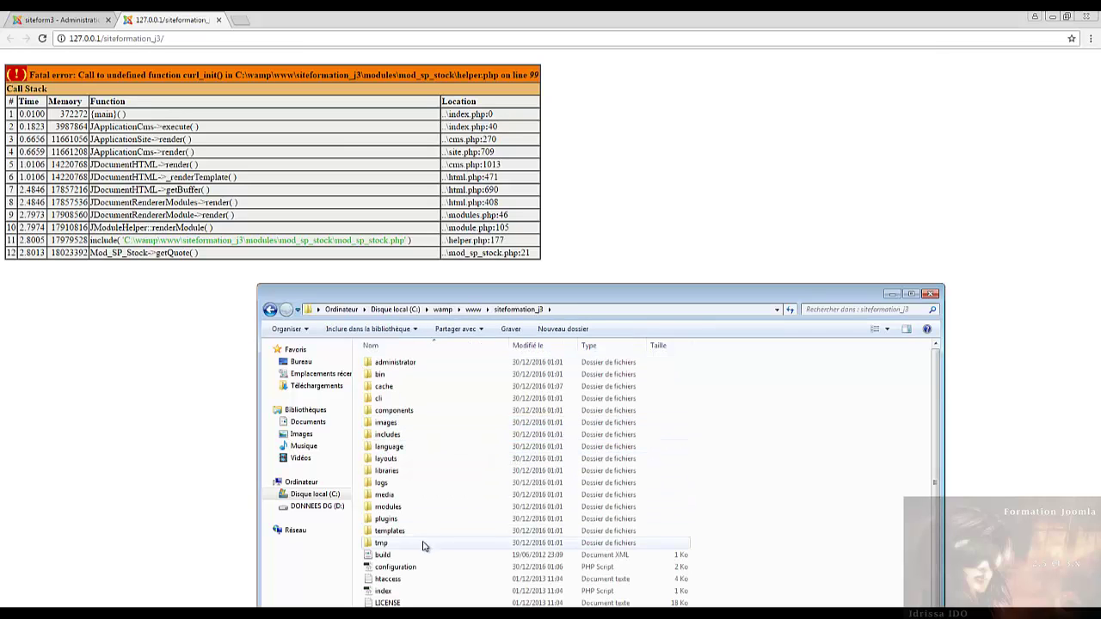
double_click(388, 507)
left_click_drag(937, 433, 938, 555)
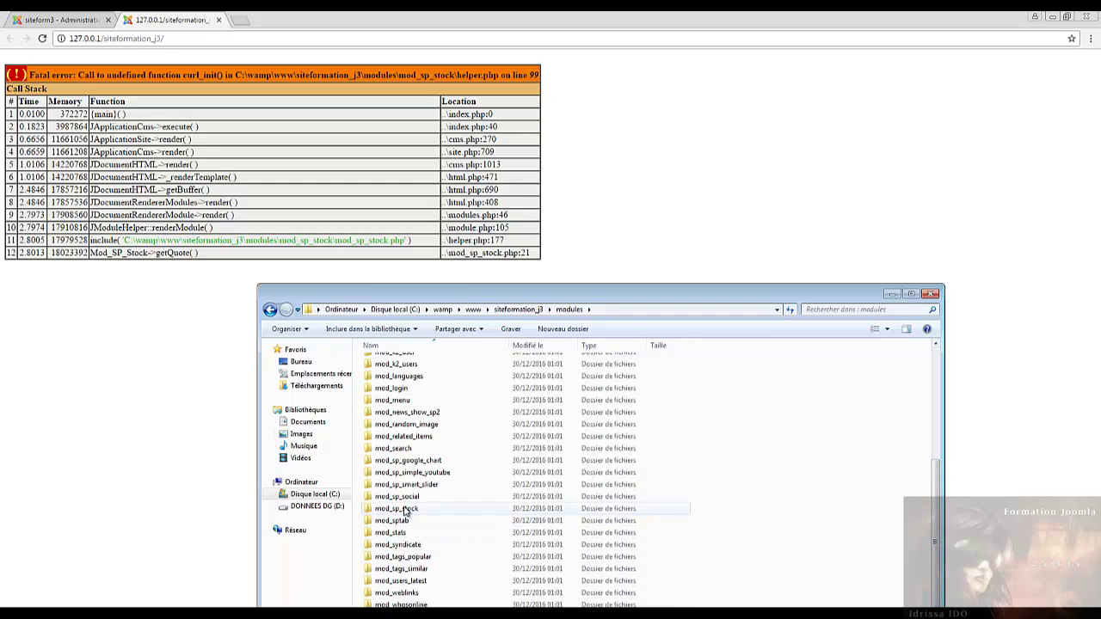
- Rename the mod_sp_stock folder to mod_sp_stock1
left_click(398, 508)
right_click(404, 507)
left_click(432, 482)
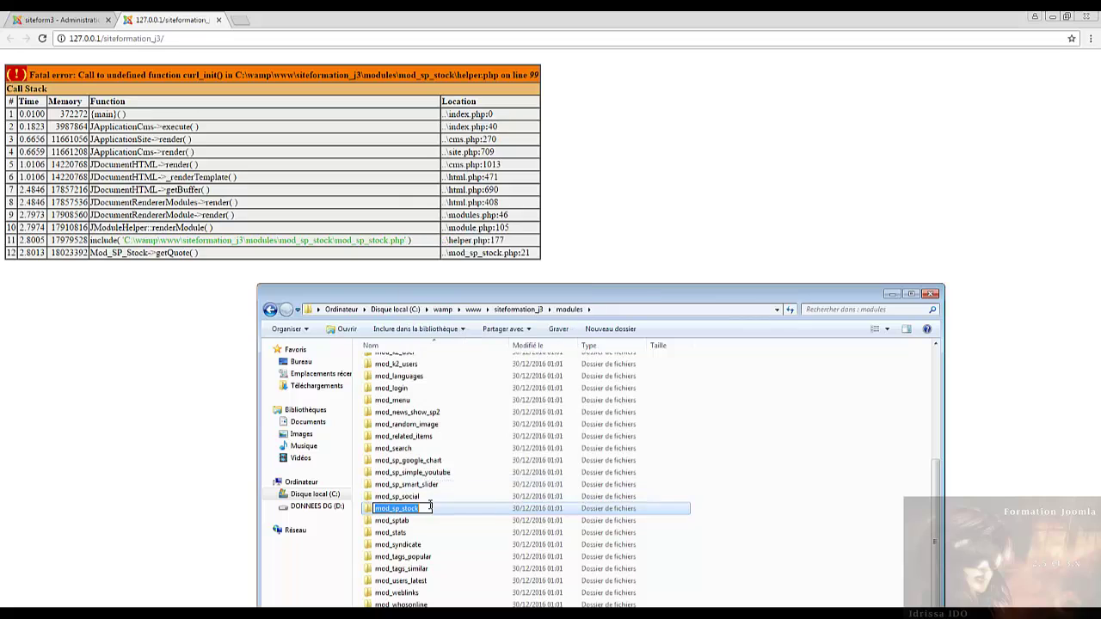
left_click(428, 509)
type("1")
key("Return")
- Reload the front page to see the Financial News template, then show the administrator login tab
left_click(666, 109)
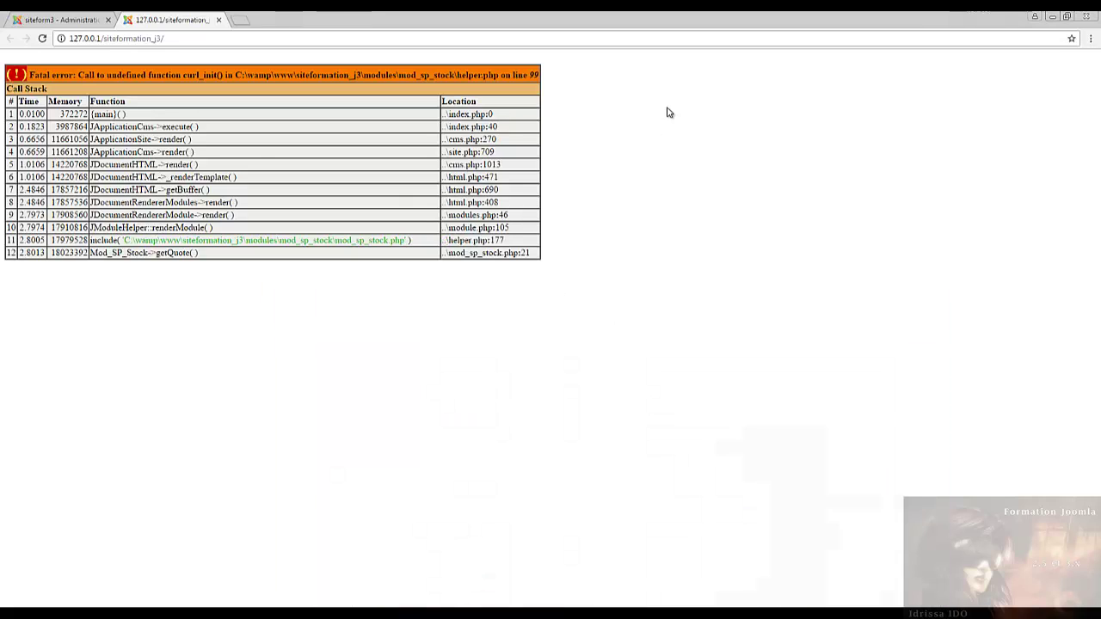
left_click(42, 39)
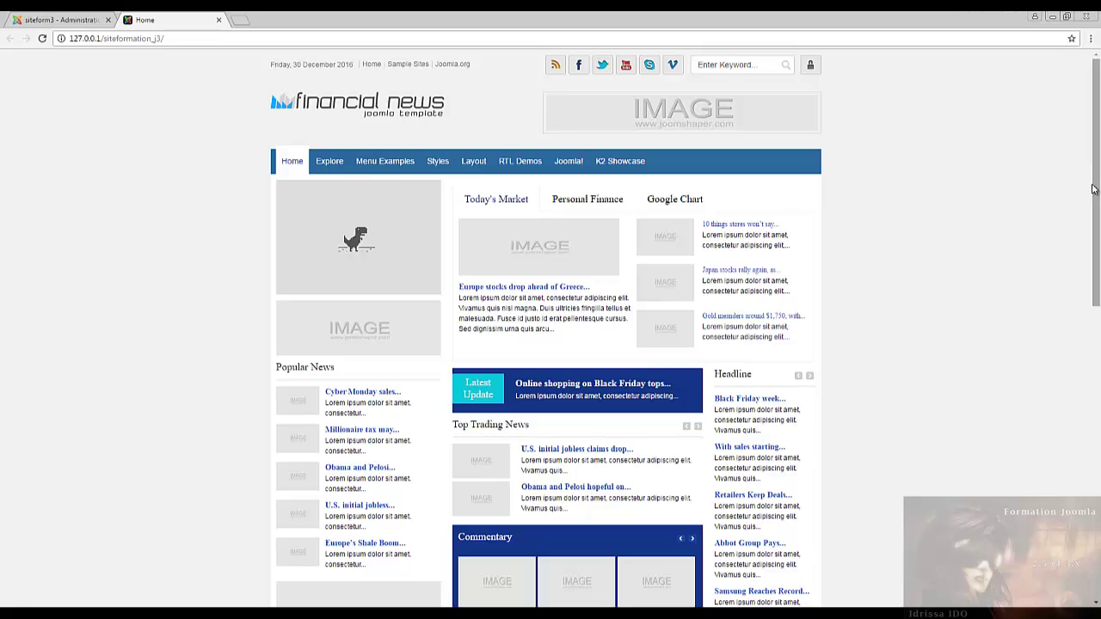
scroll(1096, 180, "down", 1)
scroll(1096, 180, "down", 5)
scroll(1099, 199, "up", 5)
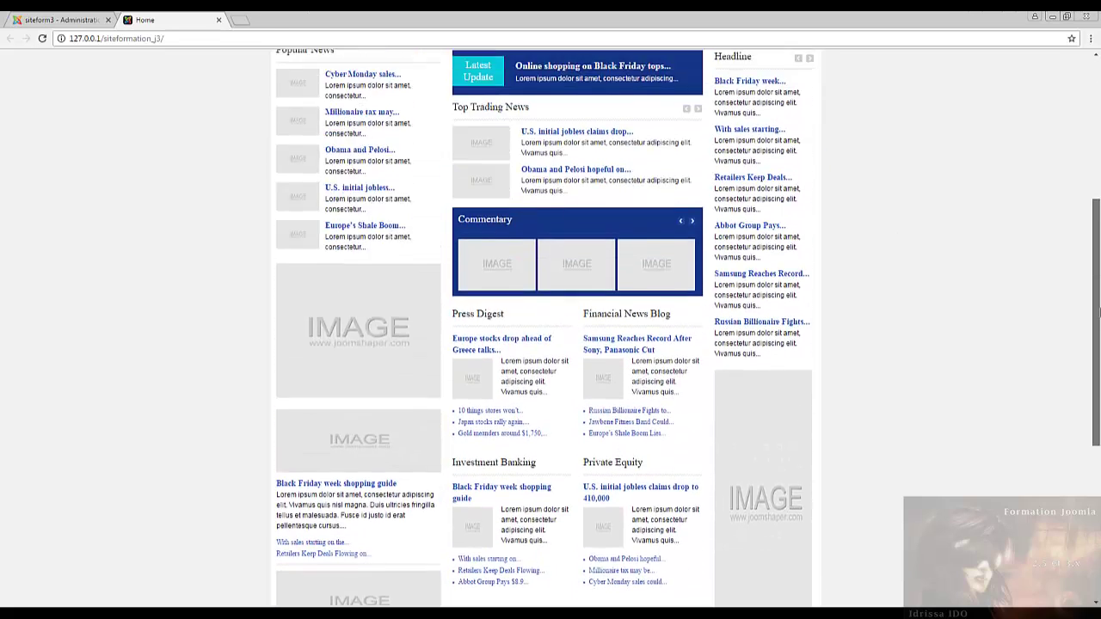
scroll(1099, 200, "up", 2)
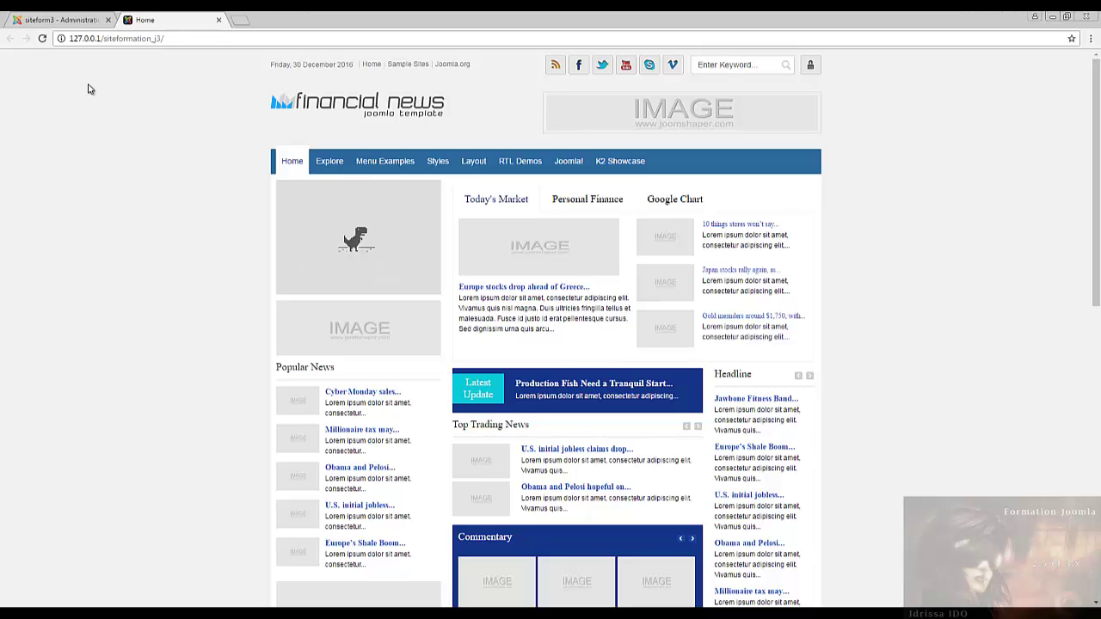
left_click(90, 22)
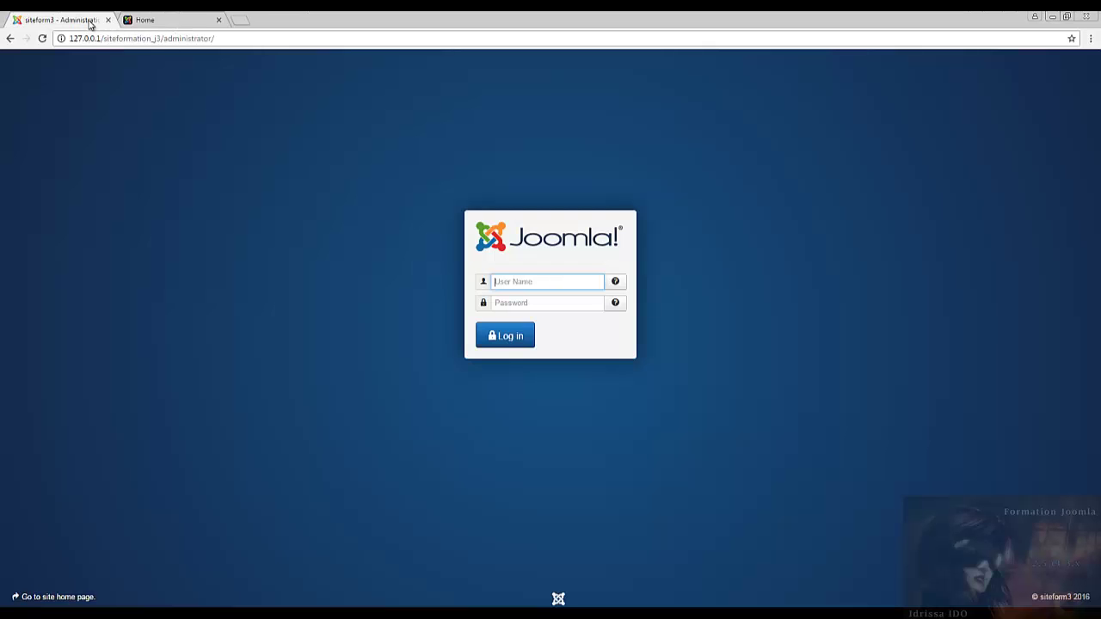
- Log in to the Control Panel with the saved user name and password, then return to the Home tab
left_click(518, 284)
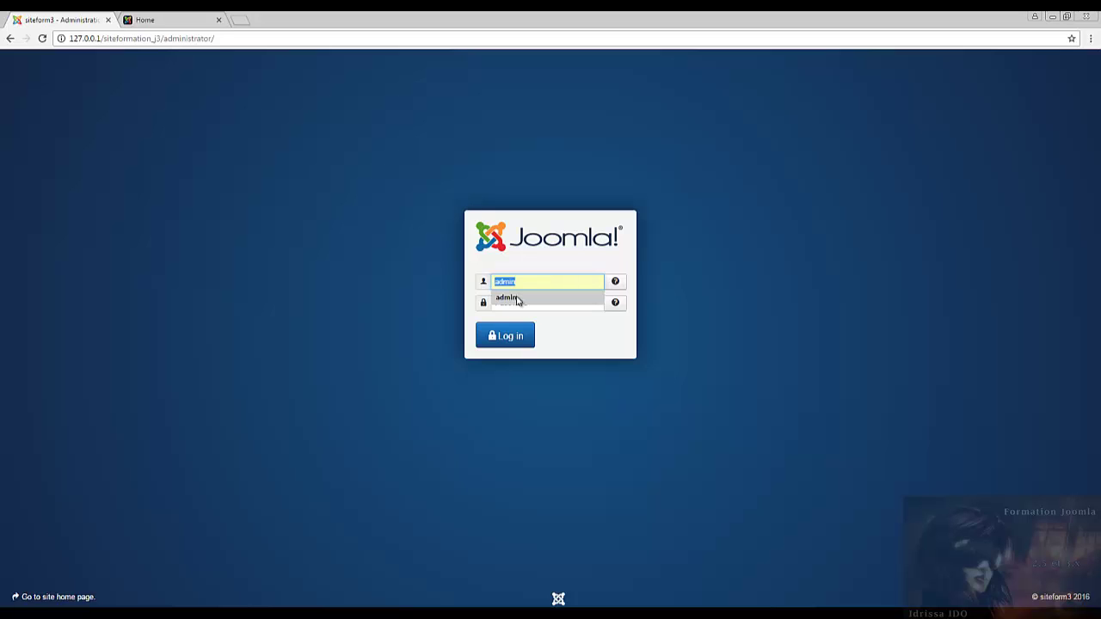
left_click(508, 298)
left_click(517, 303)
type("••")
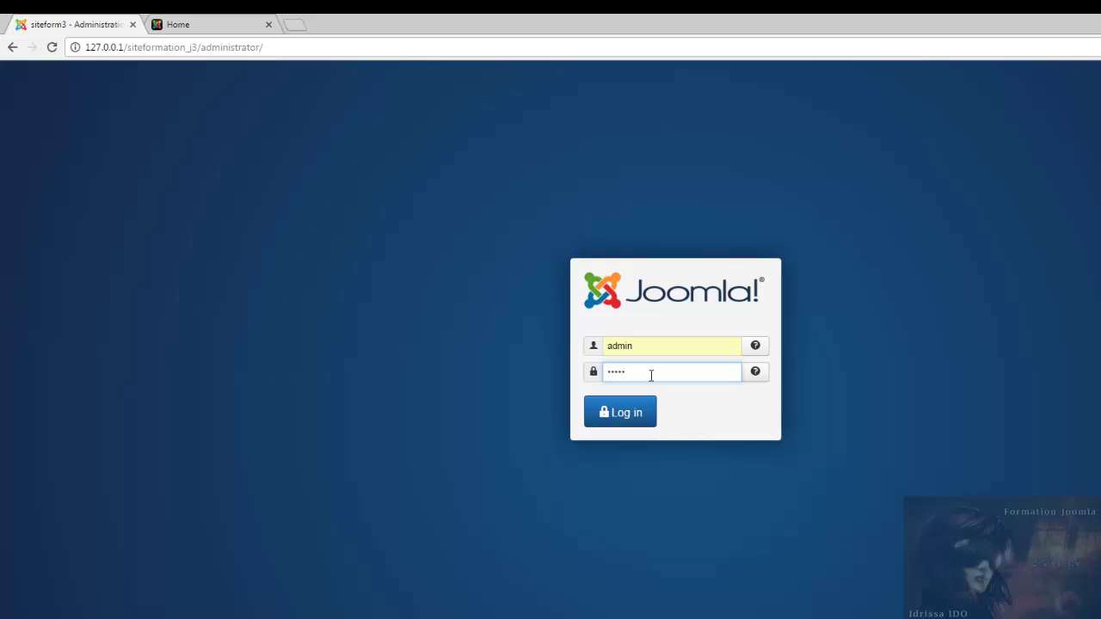
left_click(634, 413)
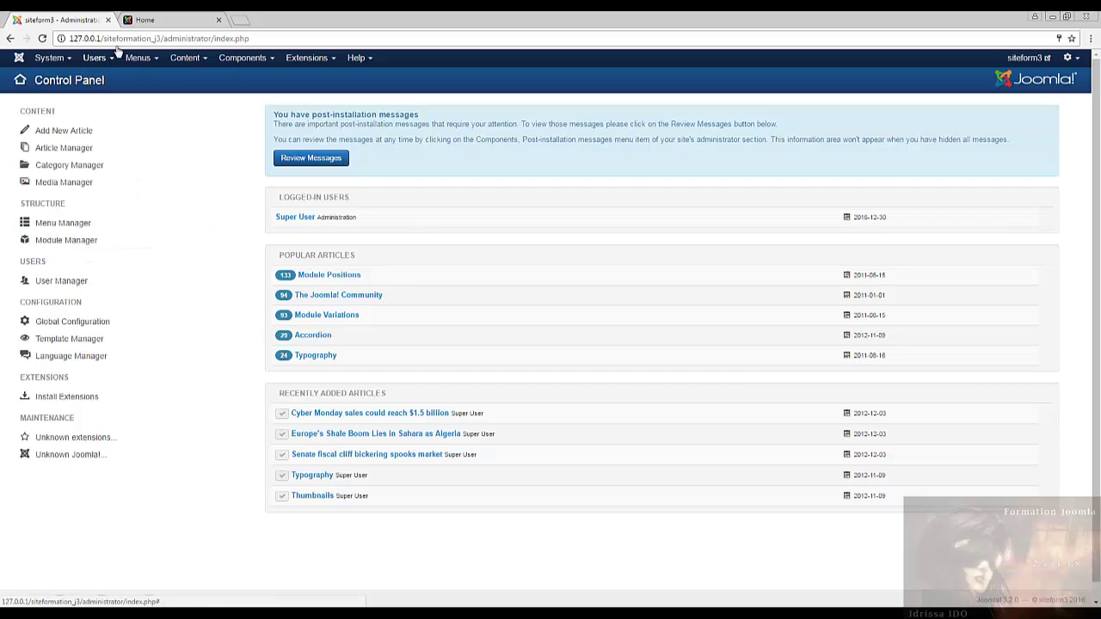
left_click(153, 20)
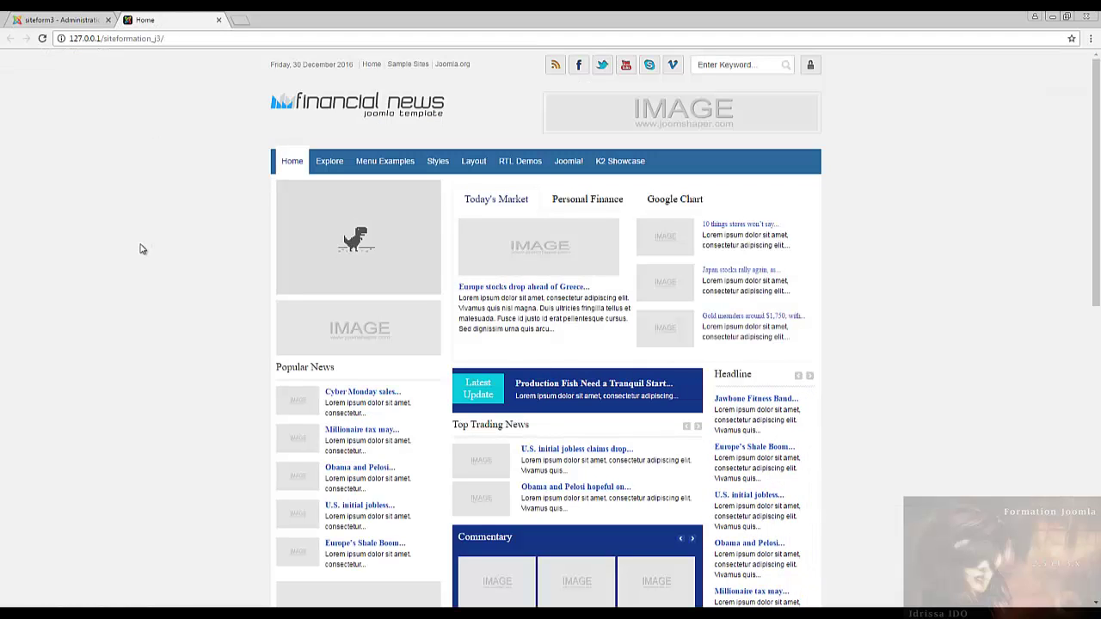